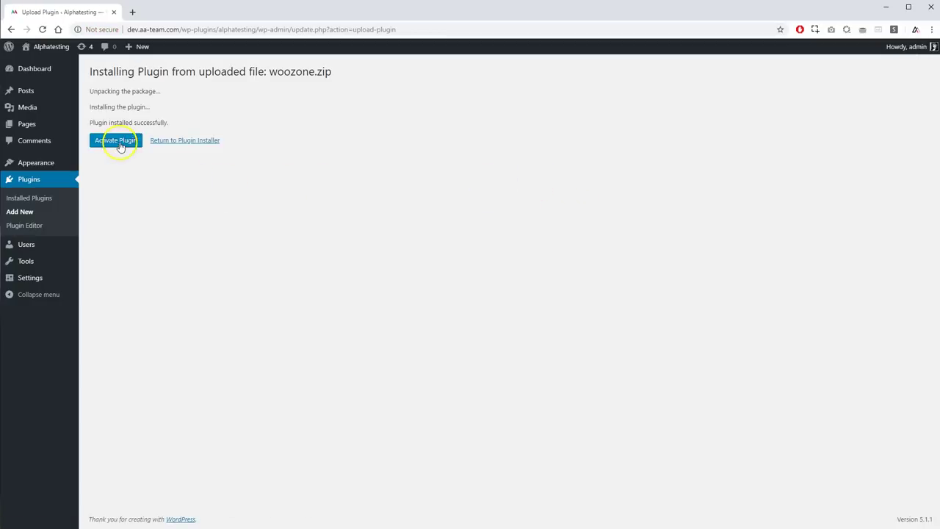
# Activate the uploaded WooZone plugin and the WooCommerce plugin it requires.
pyautogui.click(118, 141)
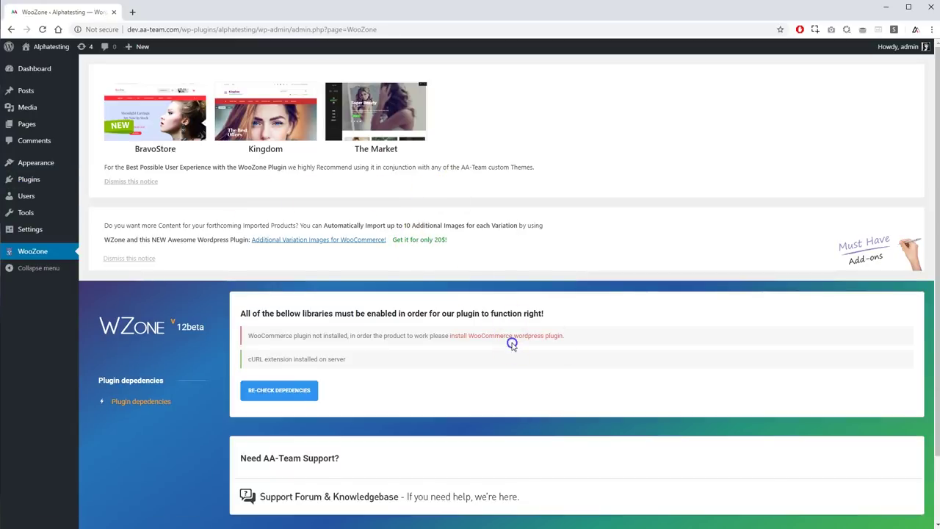
pyautogui.click(512, 338)
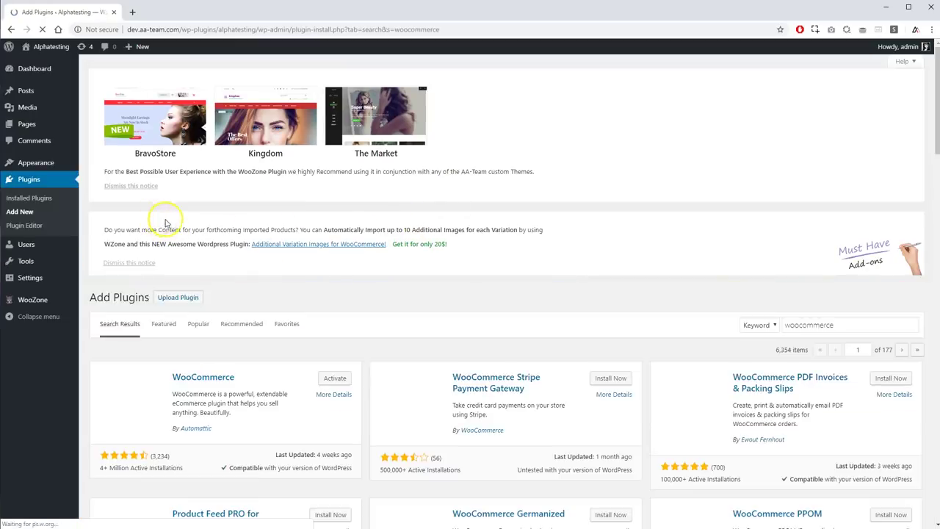
pyautogui.scroll(-3, 338, 330)
pyautogui.click(345, 232)
# Dismiss the custom themes notice and the additional variation images add-on notice.
pyautogui.scroll(2, 368, 210)
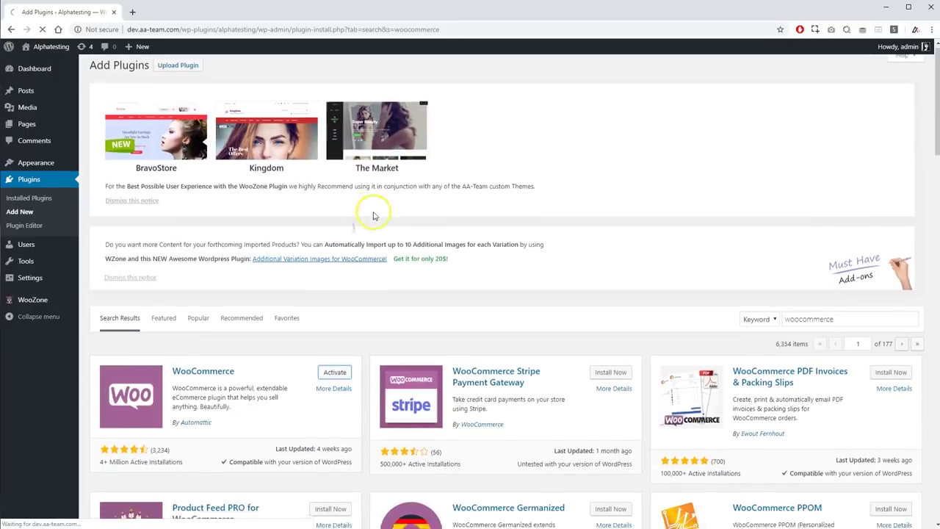
pyautogui.click(139, 209)
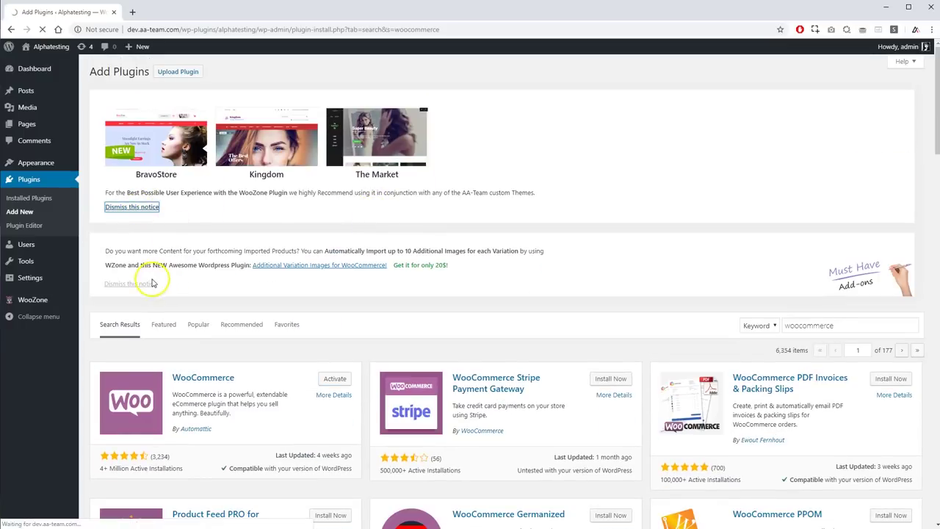
pyautogui.click(147, 283)
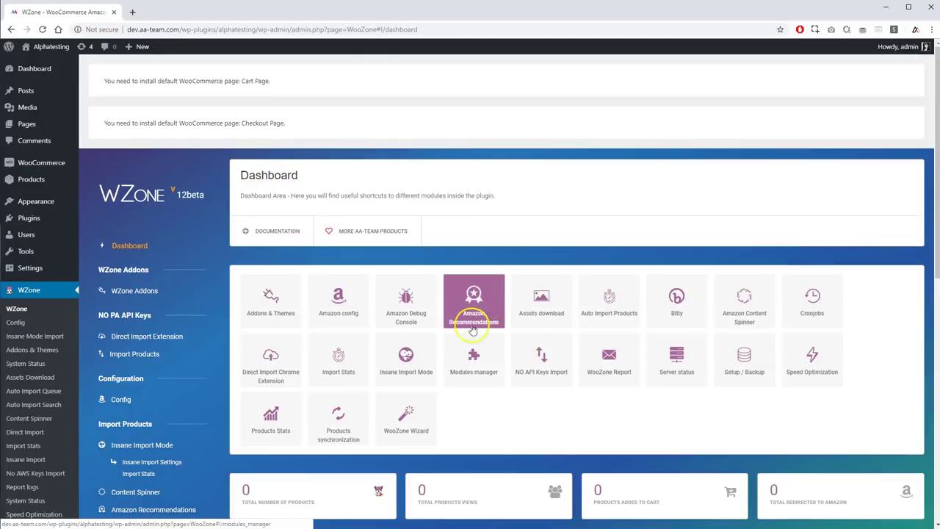
# Open WZone's NO API Keys Import module and enable the WZone Direct Import extension from the Chrome Web Store, reloading the module.
pyautogui.click(443, 297)
pyautogui.scroll(-1, 541, 235)
pyautogui.click(345, 296)
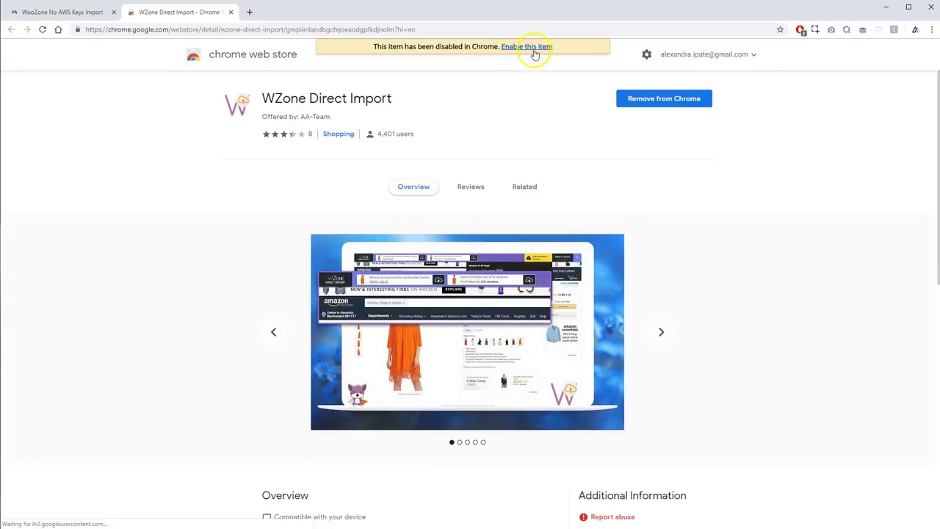
pyautogui.click(534, 49)
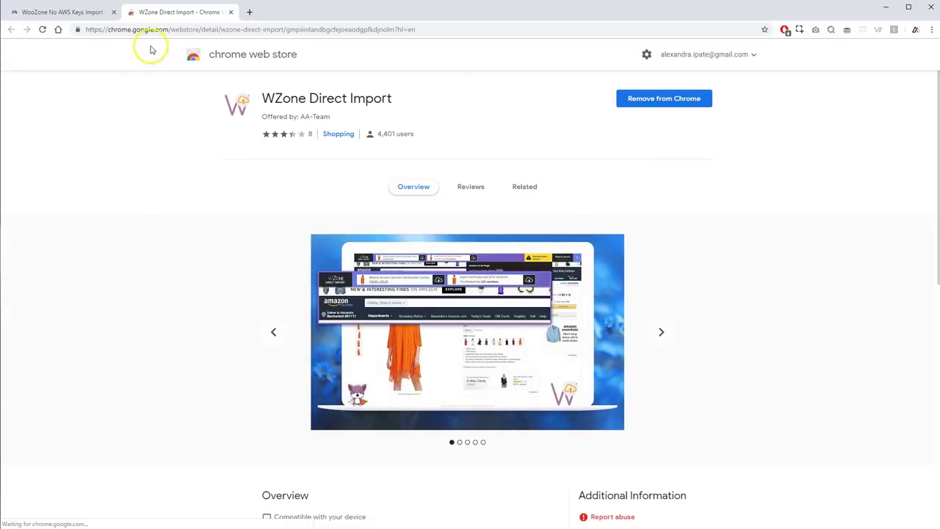
pyautogui.click(66, 12)
pyautogui.press('F5')
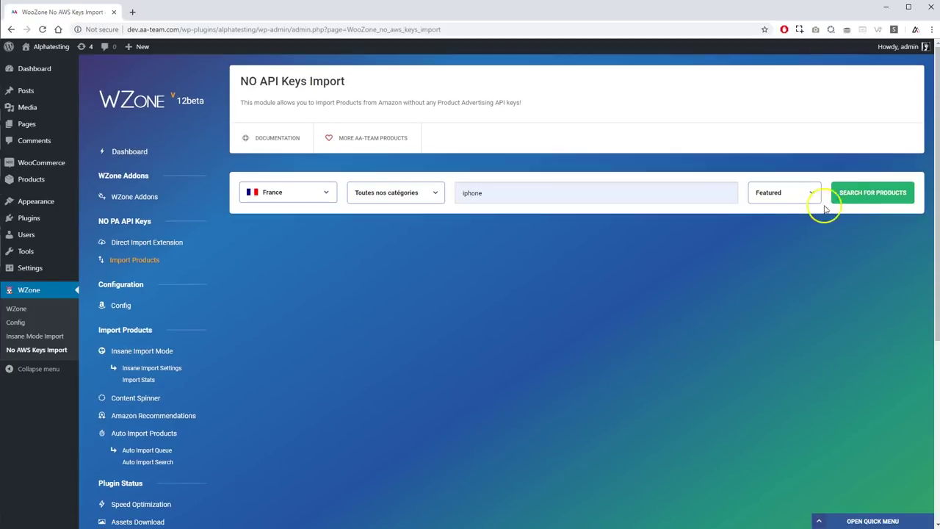
# Search Amazon France for iphone and add the iPhone 7 Noir 128GB and iPhone 6s 64Go Argent to the import list.
pyautogui.click(869, 196)
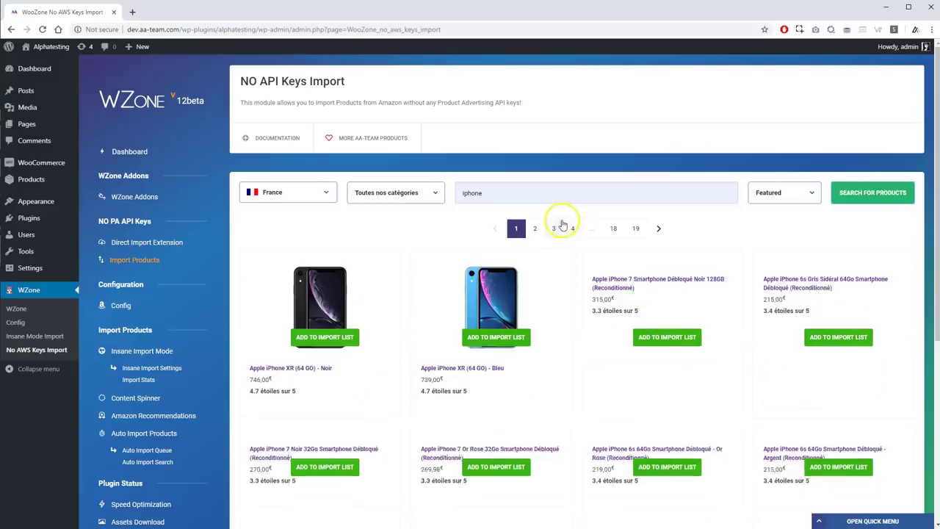
pyautogui.scroll(-2, 690, 277)
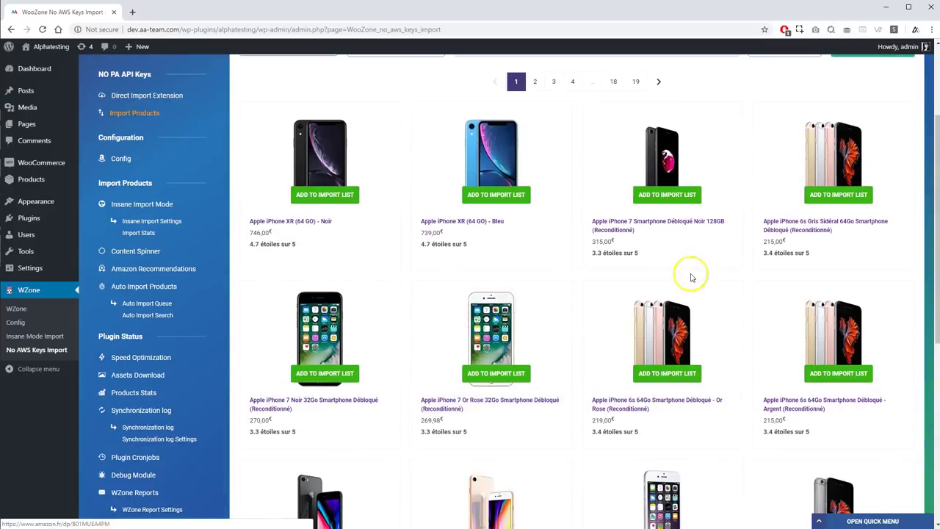
pyautogui.click(683, 195)
pyautogui.scroll(-2, 675, 220)
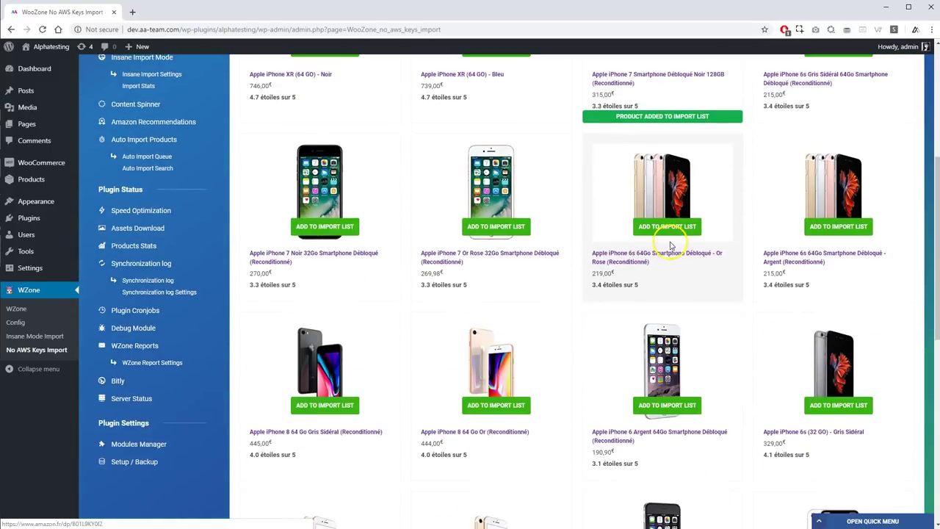
pyautogui.click(838, 226)
# Add the last results row to the import list: iPhone 7 Or Rose and Or 128Go, iPhone 6 Gris Sidéral 64Go, iPhone XR Blanc.
pyautogui.scroll(-5, 571, 273)
pyautogui.click(514, 195)
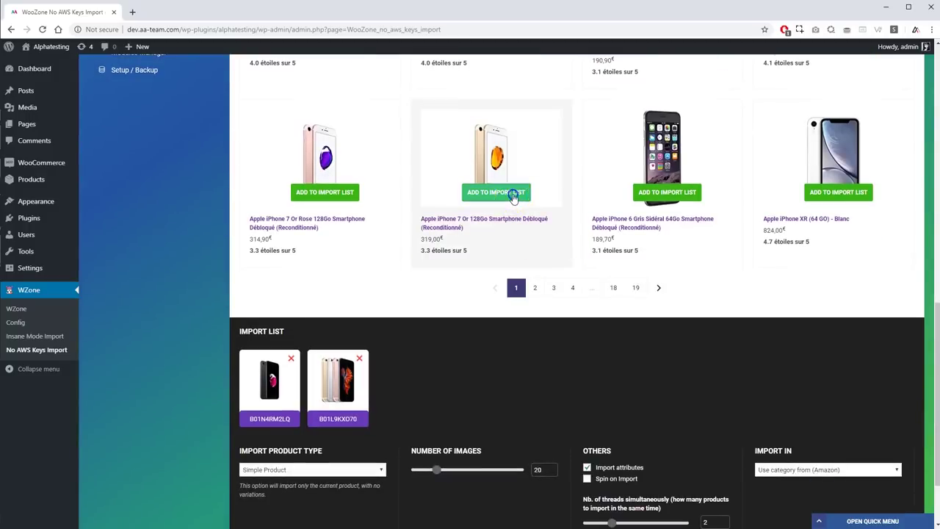
pyautogui.click(352, 193)
pyautogui.click(683, 195)
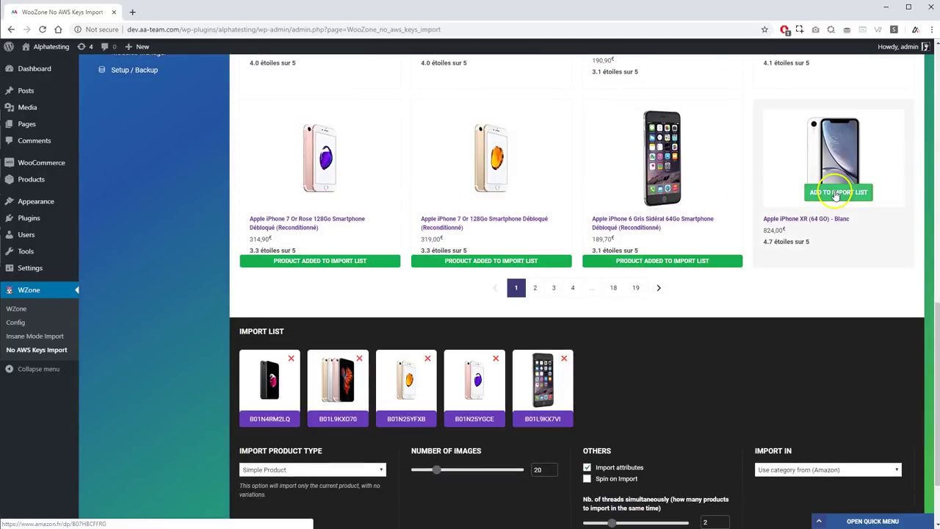
pyautogui.click(837, 192)
# Add both iPhone 8 64 Go models, the iPhone 6 Argent 64Go and the iPhone 6s (32 GO) Gris Sidéral to the import list.
pyautogui.scroll(3, 766, 242)
pyautogui.click(503, 261)
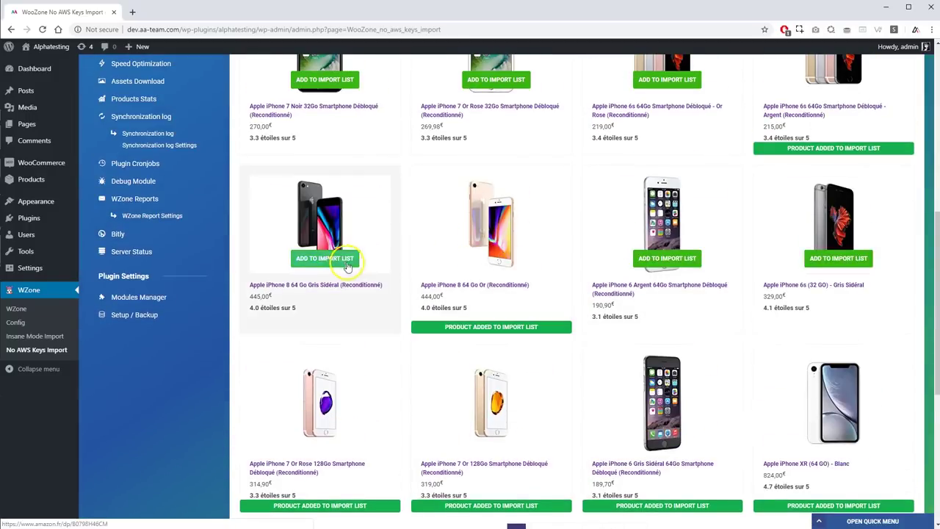
pyautogui.click(361, 258)
pyautogui.click(667, 260)
pyautogui.click(830, 257)
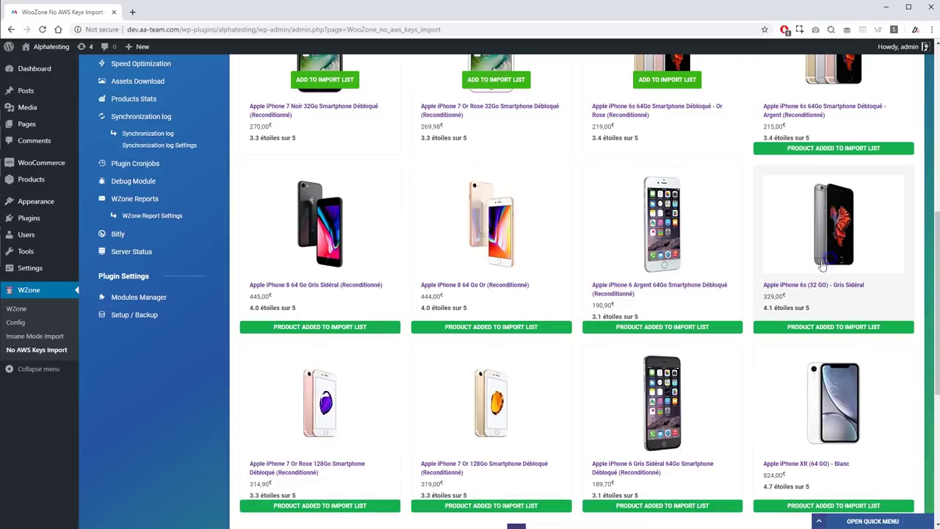
# Import the listed iPhones as simple products with 50 images and 5 simultaneous threads.
pyautogui.scroll(-5, 556, 279)
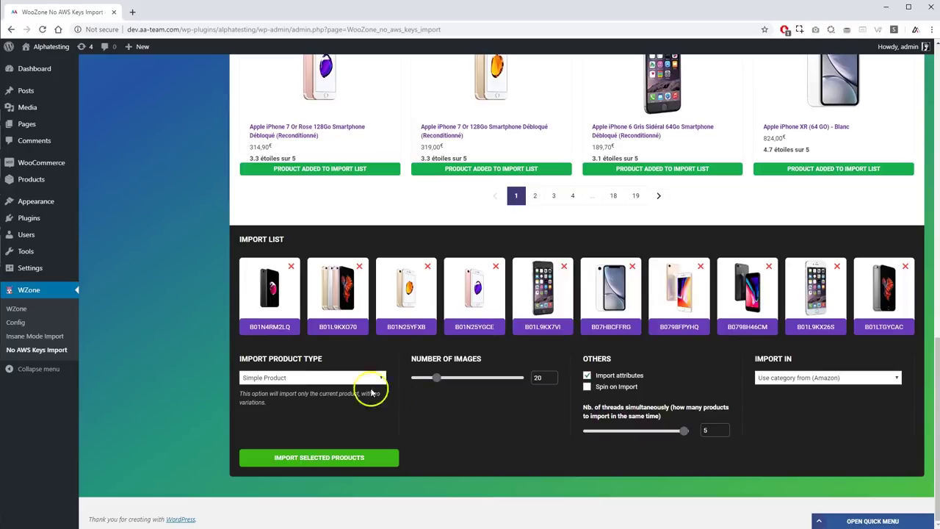
pyautogui.click(319, 378)
pyautogui.click(318, 379)
pyautogui.moveTo(432, 389); pyautogui.dragTo(465, 383)
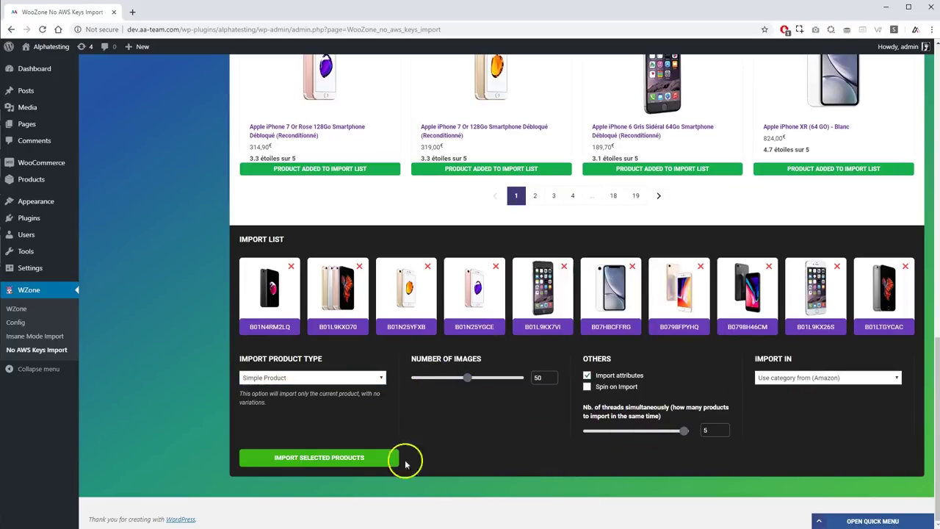
pyautogui.click(340, 458)
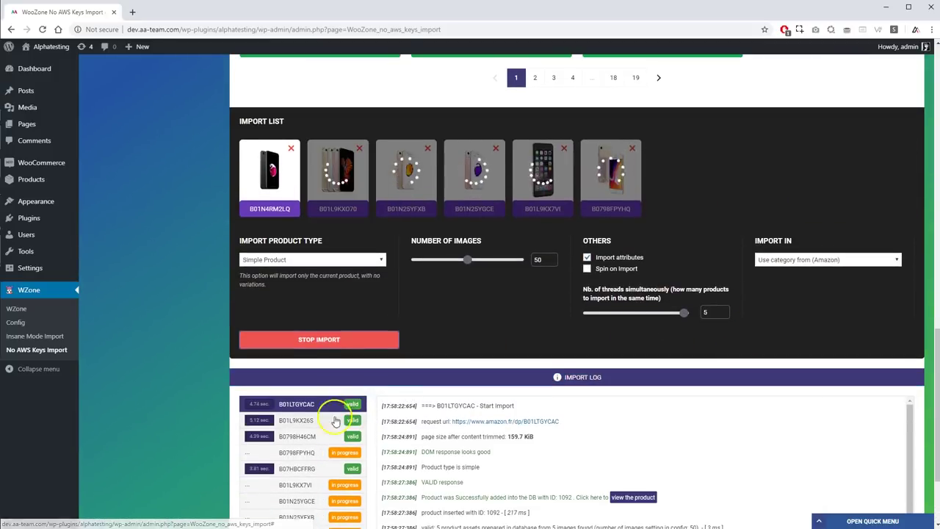
# View the imported iPhone 6s (32 GO) product from the import log and examine its details, images and description.
pyautogui.scroll(-1, 624, 485)
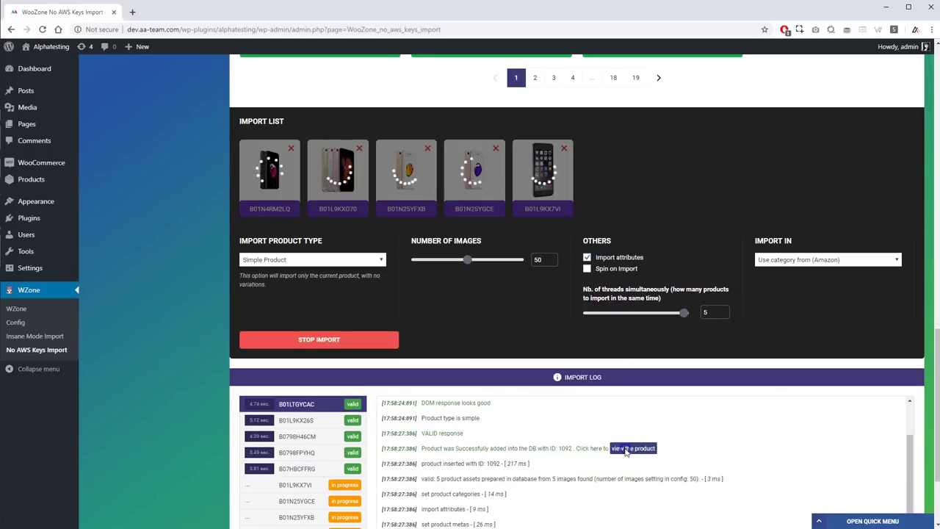
pyautogui.click(626, 449)
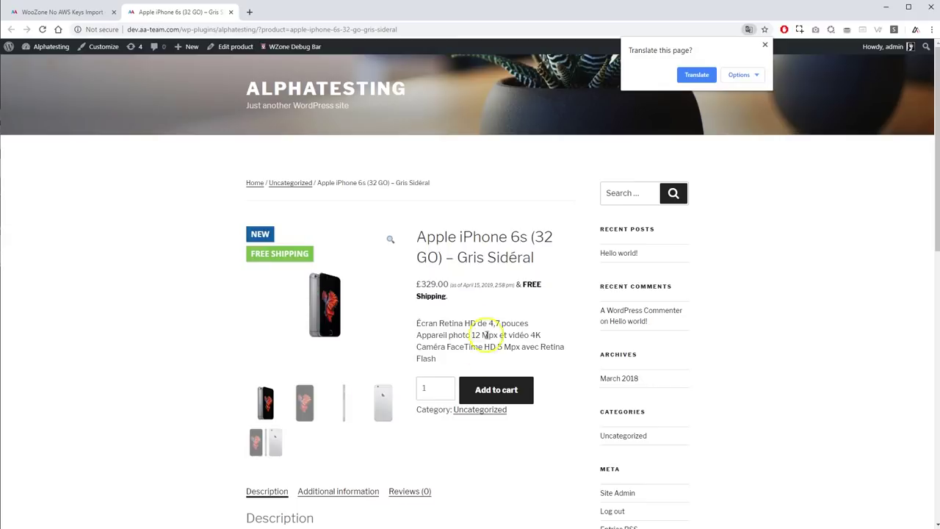
pyautogui.moveTo(444, 334); pyautogui.dragTo(516, 334)
pyautogui.scroll(-7, 520, 332)
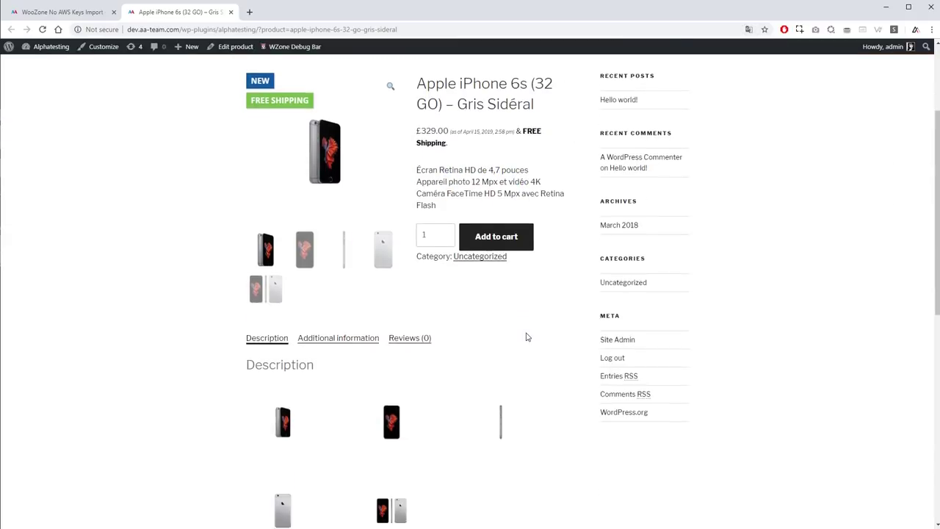
pyautogui.scroll(7, 512, 335)
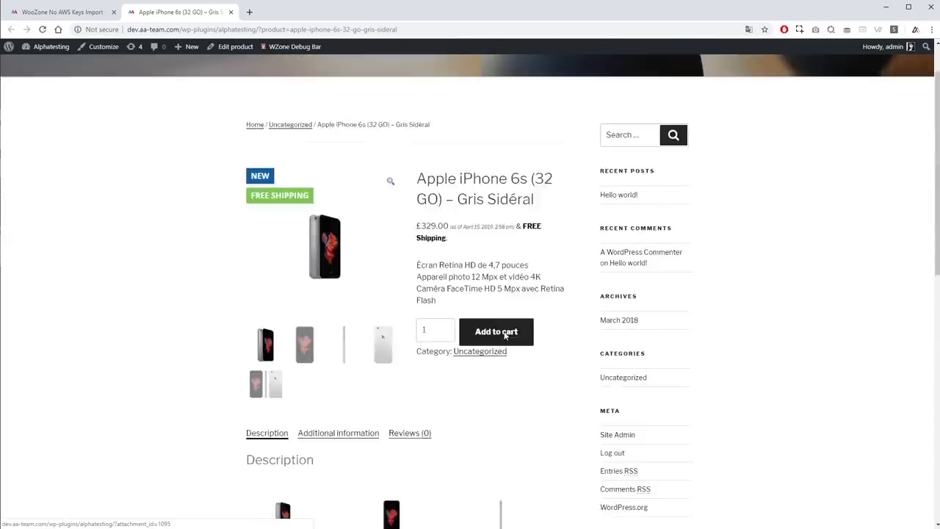
# Check several other entries in the import log and view the imported iPhone 6 Gris Sidéral 64Go product page.
pyautogui.click(83, 13)
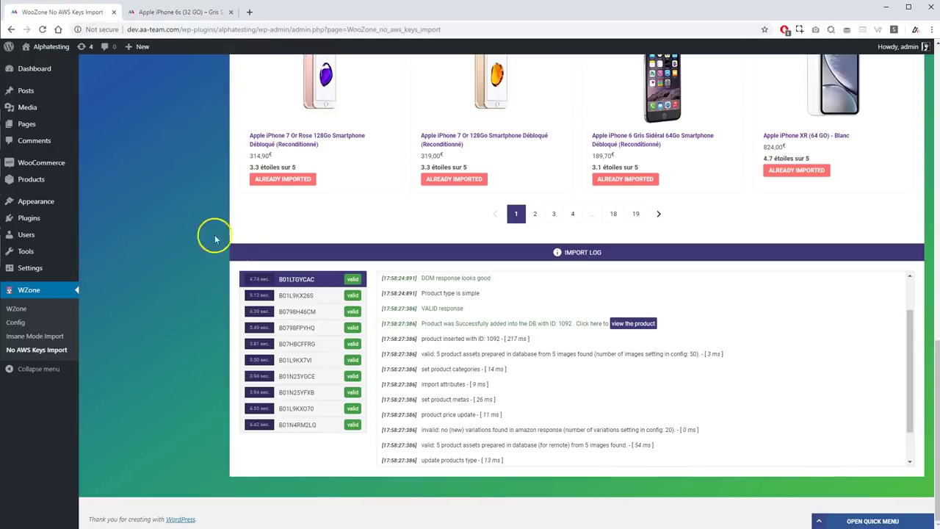
pyautogui.click(297, 295)
pyautogui.click(303, 329)
pyautogui.click(298, 344)
pyautogui.click(298, 360)
pyautogui.click(639, 325)
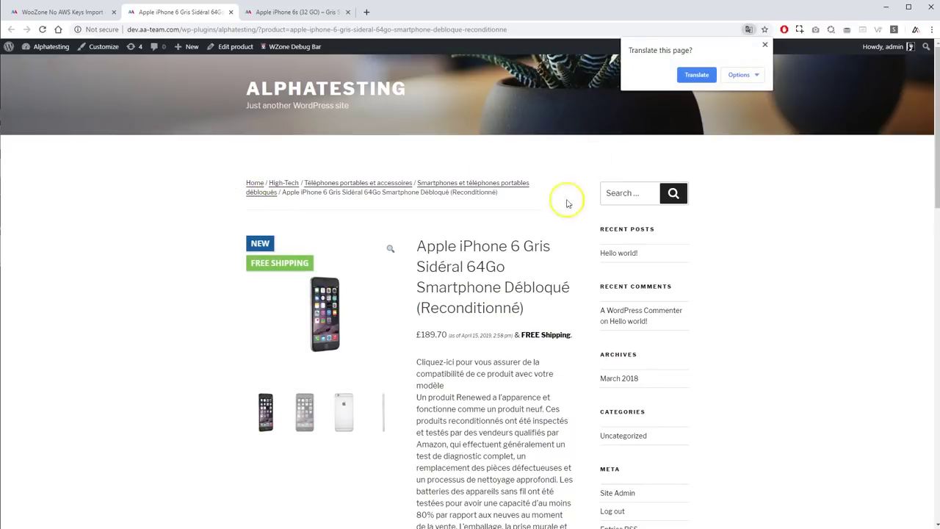
pyautogui.scroll(-5, 509, 247)
pyautogui.scroll(5, 493, 308)
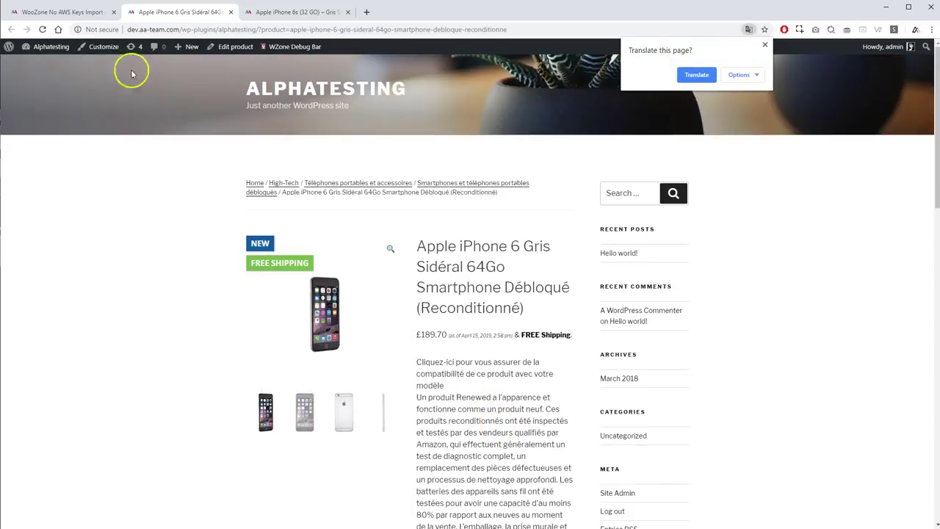
# Search the United Kingdom store for samsung in All Departments from the import module.
pyautogui.click(74, 12)
pyautogui.scroll(10, 451, 210)
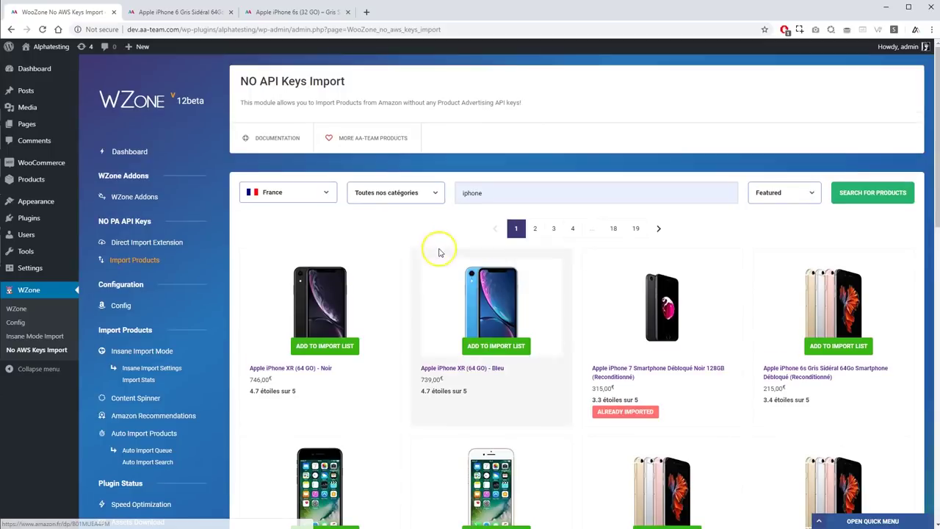
pyautogui.click(316, 193)
pyautogui.click(290, 233)
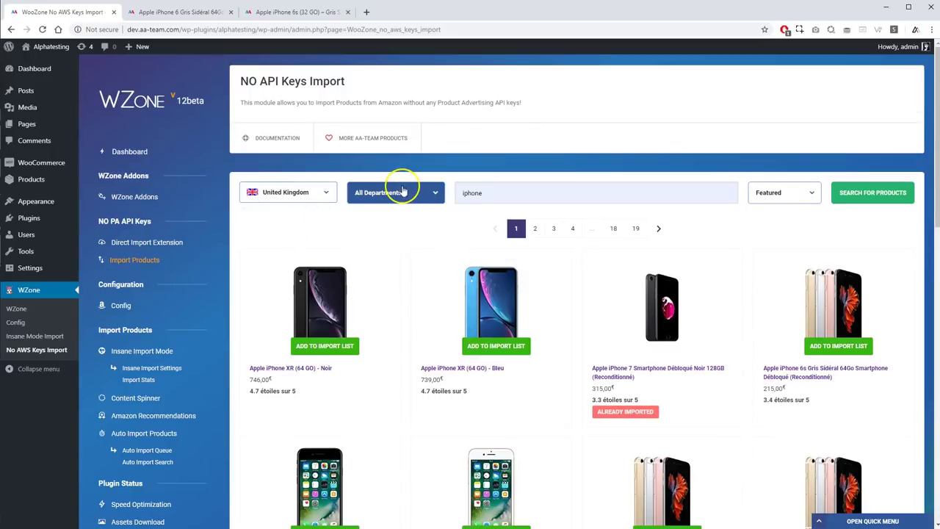
pyautogui.write('samsung')
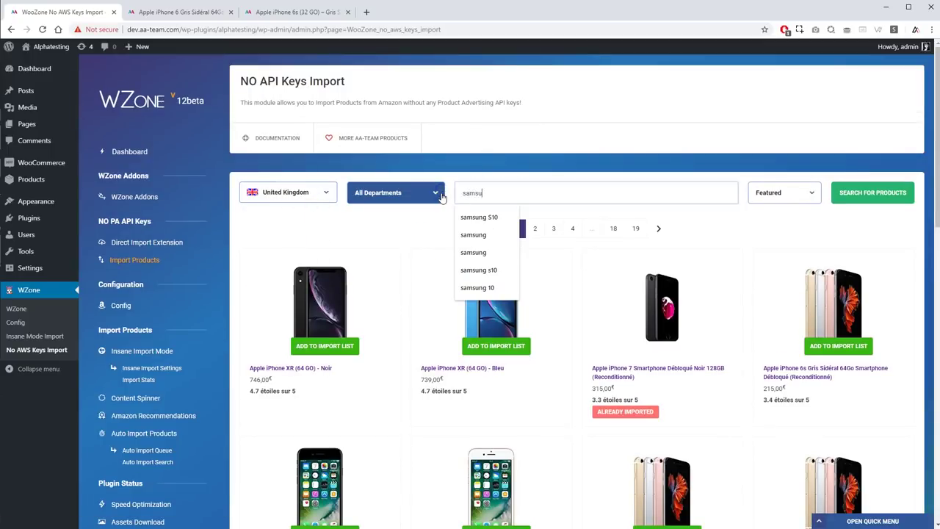
pyautogui.press('Return')
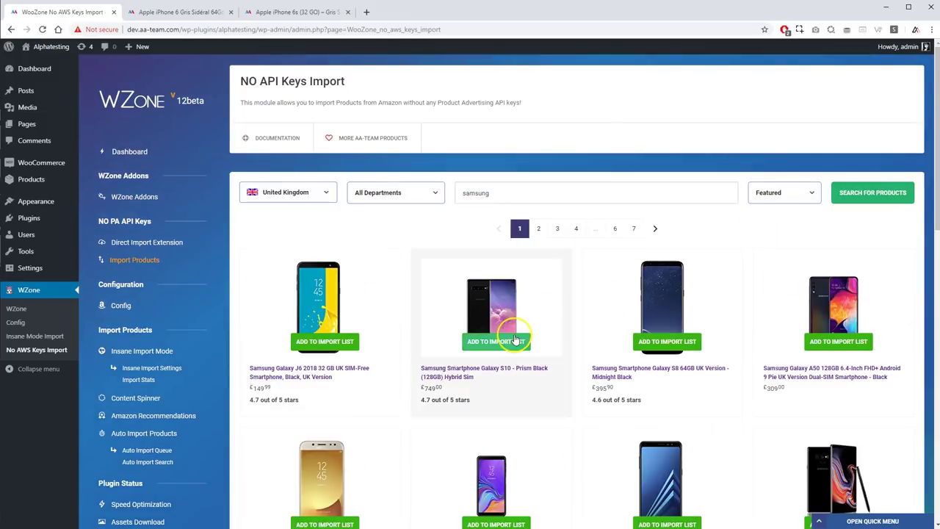
# Add the Galaxy S10 Prism Black, Galaxy S8, Galaxy A7 Black and Galaxy J5 Gold to the import list.
pyautogui.click(495, 342)
pyautogui.click(665, 342)
pyautogui.scroll(-3, 534, 335)
pyautogui.click(511, 286)
pyautogui.click(336, 279)
# Queue all the remaining new Samsung products for import and collapse the quick menu.
pyautogui.scroll(-2, 719, 380)
pyautogui.click(854, 518)
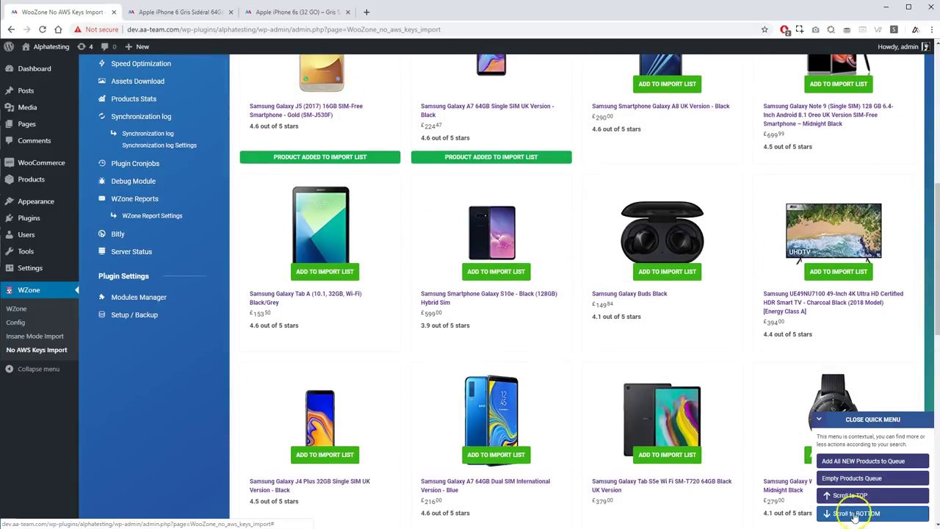
pyautogui.click(852, 461)
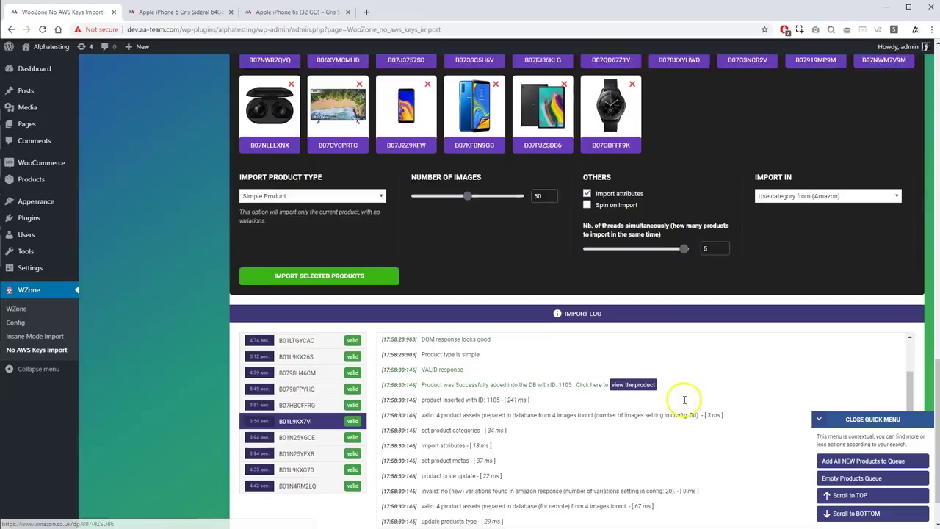
pyautogui.click(820, 421)
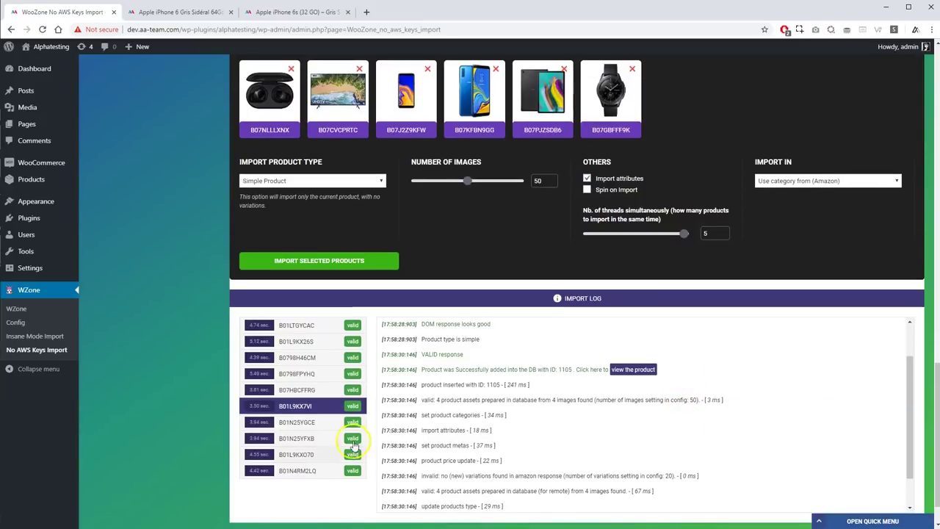
# Import the queued Samsung items as Variable Product and check their progress in the import log.
pyautogui.click(296, 183)
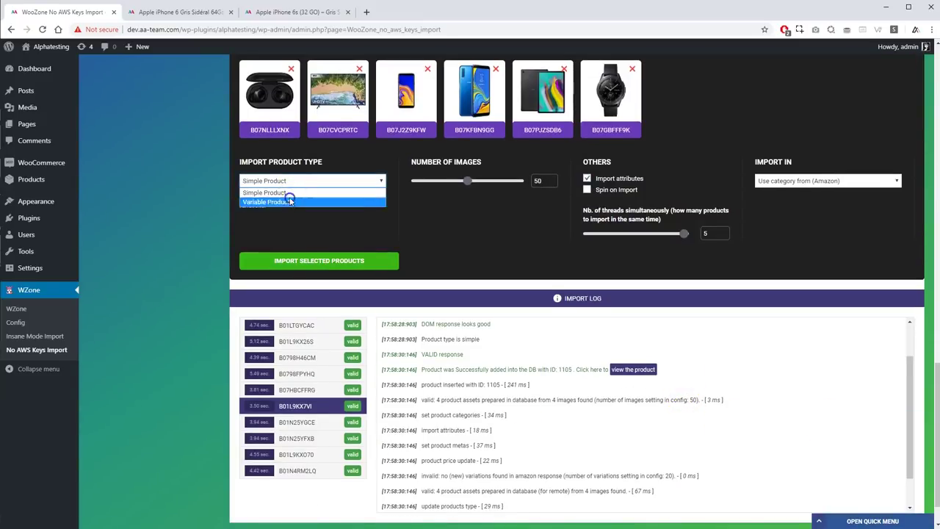
pyautogui.click(297, 201)
pyautogui.click(337, 274)
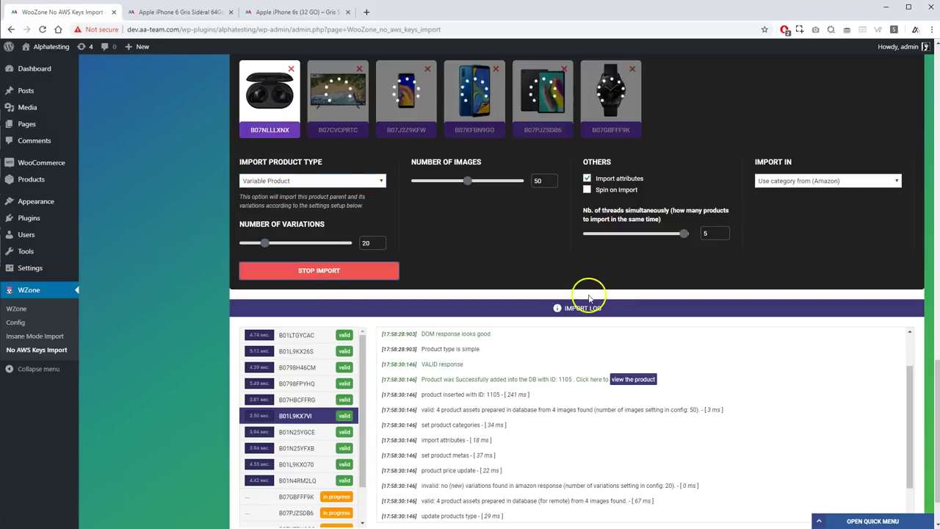
pyautogui.scroll(-1, 414, 335)
pyautogui.scroll(-1, 329, 402)
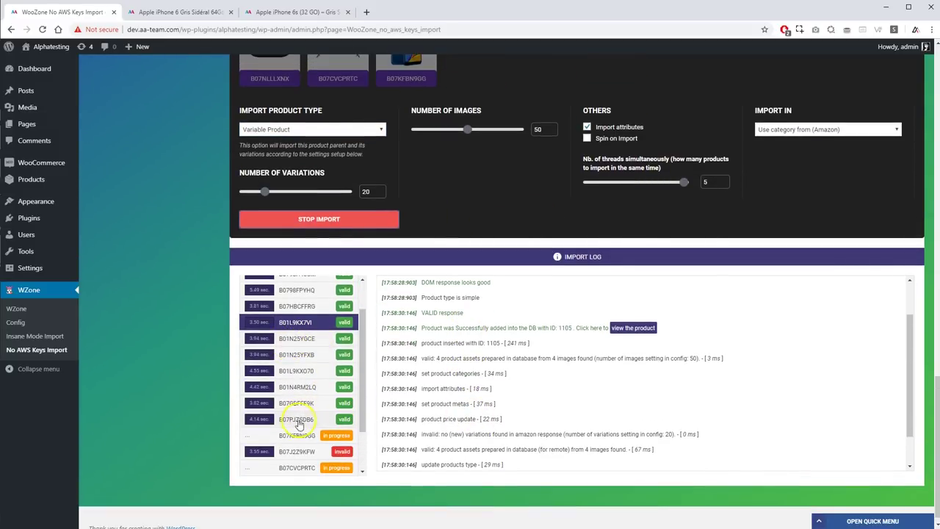
# View the product page of imported item B07PJZSDB6 from its import log entry and return to the import module.
pyautogui.click(334, 426)
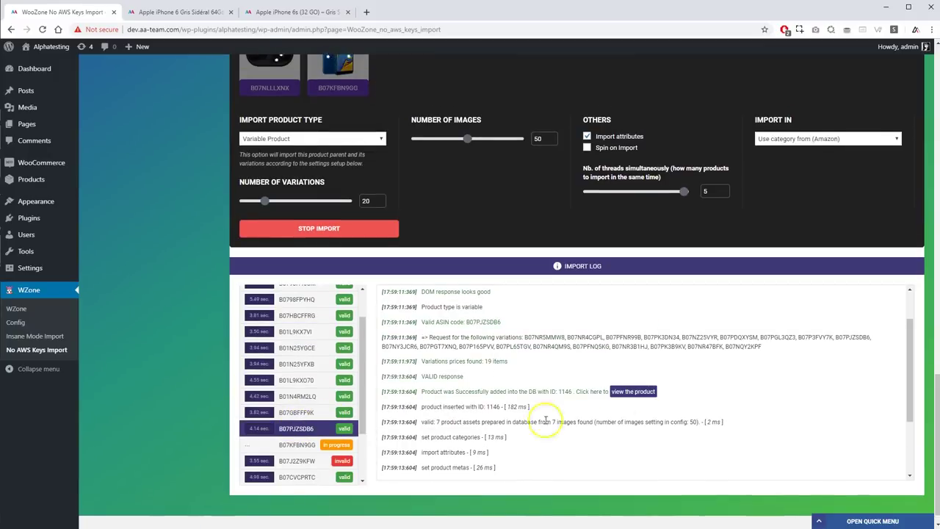
pyautogui.click(628, 391)
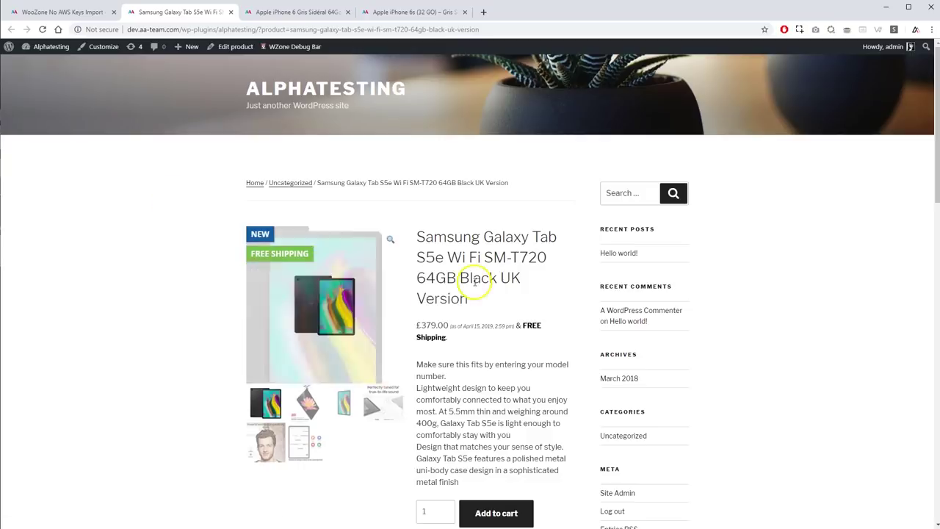
pyautogui.scroll(-2, 507, 281)
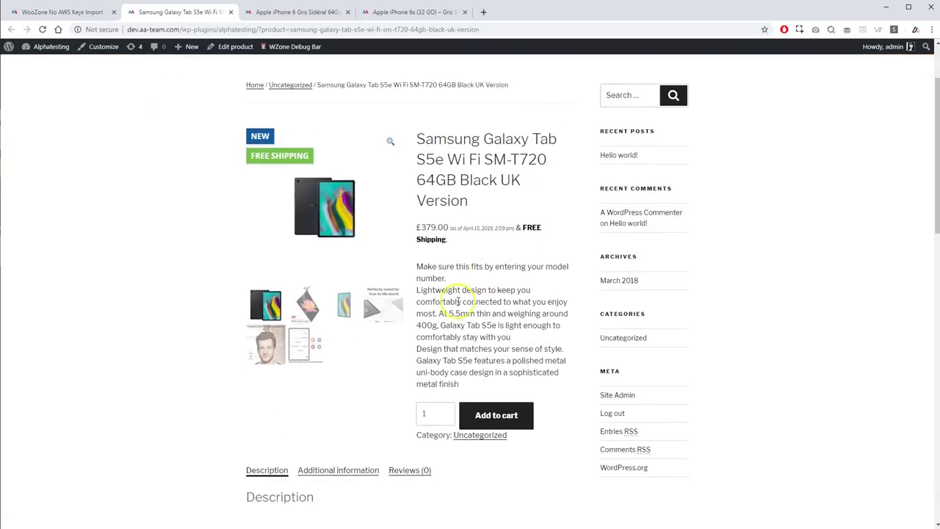
pyautogui.click(92, 14)
# Load the product page of imported item B07KFBN9GG from its log entry and return to the import module.
pyautogui.click(308, 427)
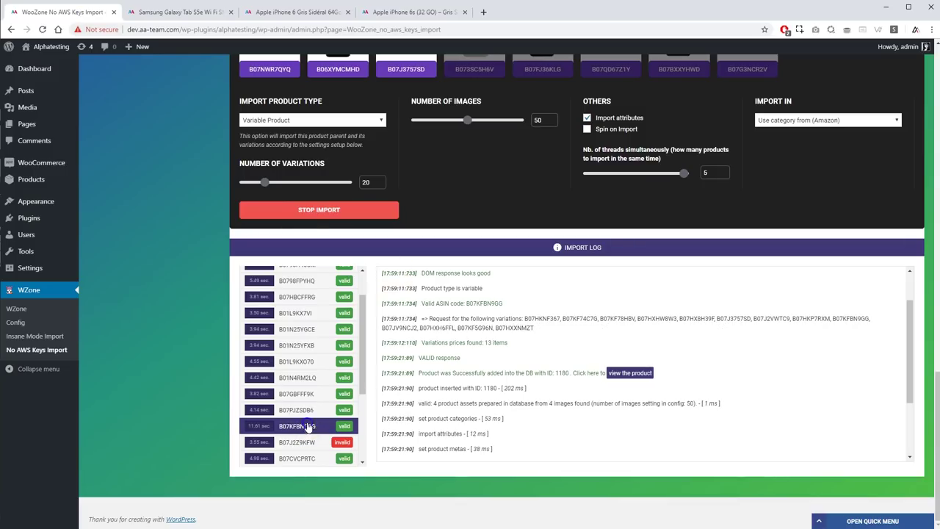
pyautogui.click(629, 373)
pyautogui.click(81, 12)
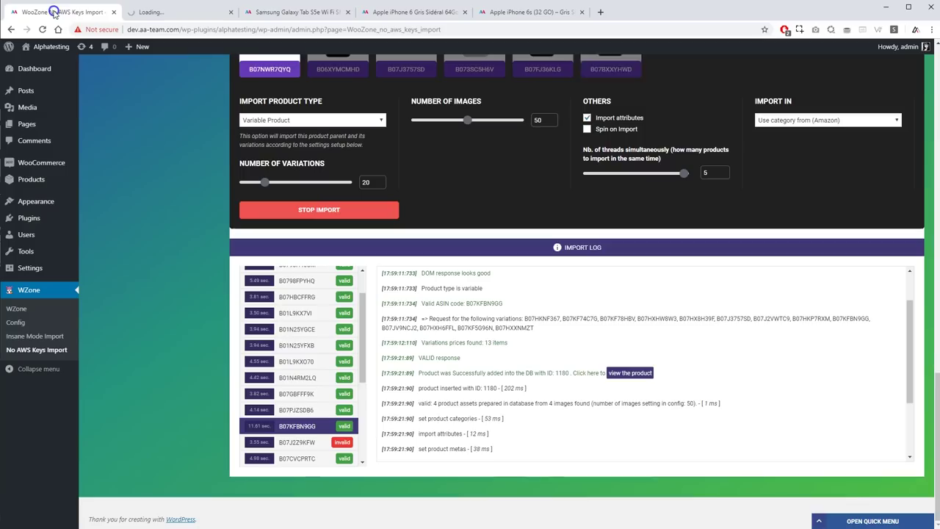
# Examine the import log entry of B07J2Z9KFW for the reason behind its invalid status.
pyautogui.click(305, 441)
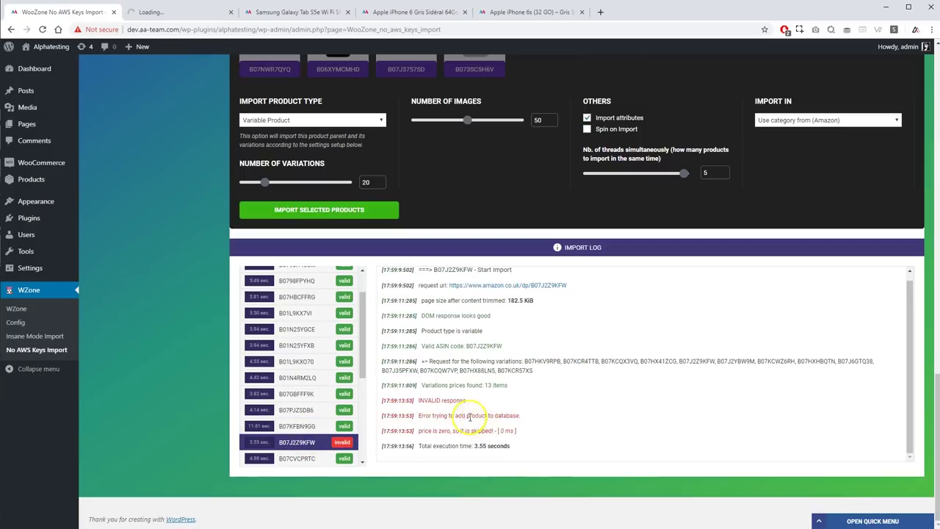
pyautogui.moveTo(420, 430); pyautogui.dragTo(563, 436)
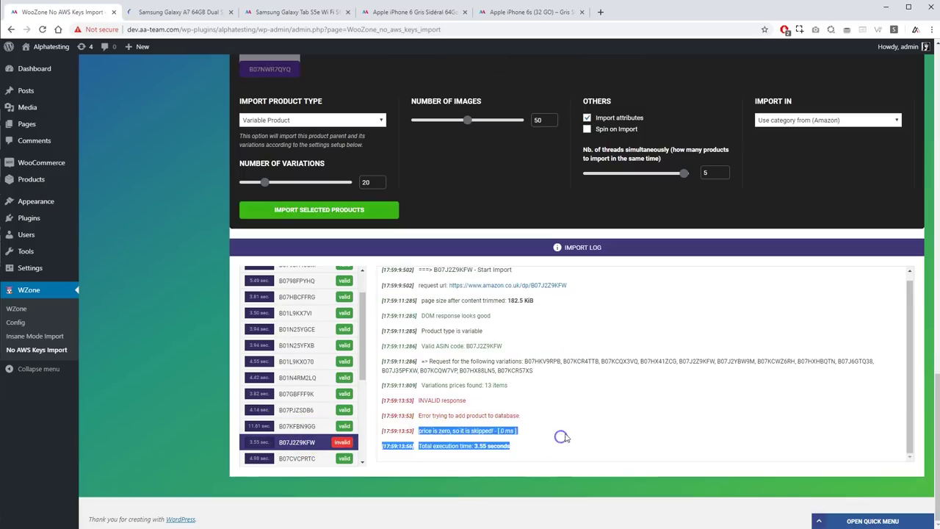
pyautogui.click(569, 432)
pyautogui.scroll(-3, 284, 439)
# Open the product page of B07G3NCR2V from the log, and select Black, German Version and Dual SIM on the Galaxy A7 page.
pyautogui.click(295, 376)
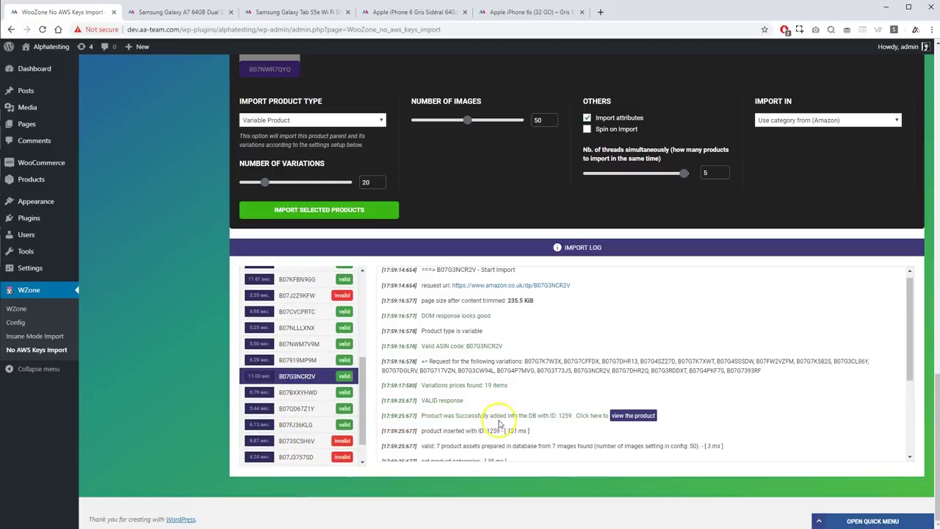
pyautogui.click(641, 415)
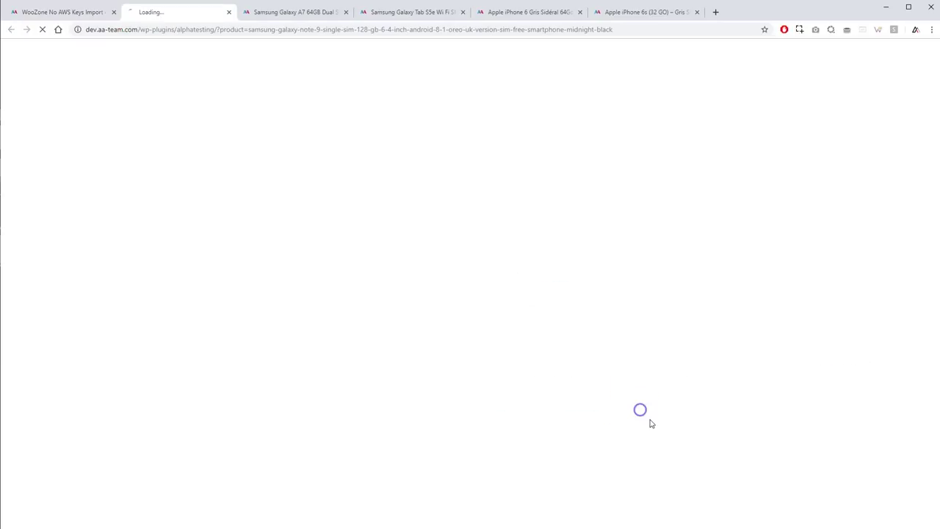
pyautogui.click(283, 17)
pyautogui.click(523, 370)
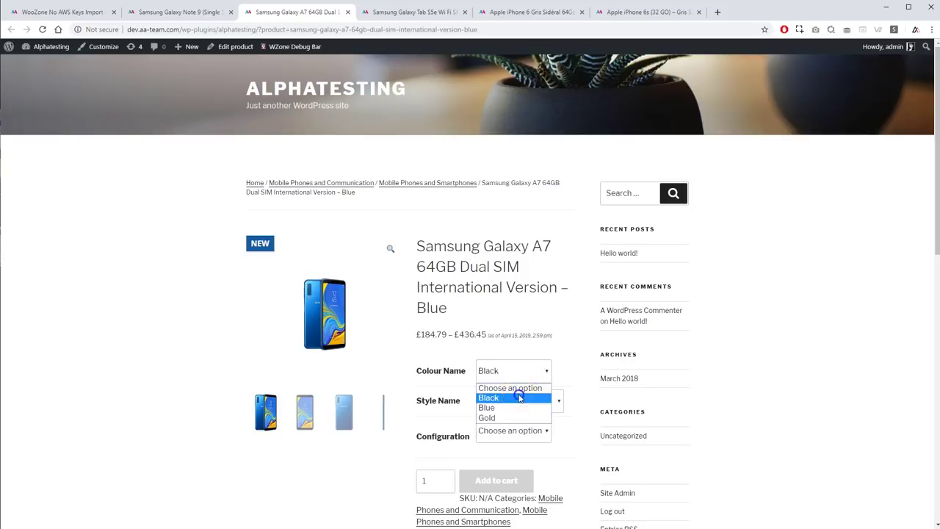
pyautogui.click(519, 397)
pyautogui.click(518, 401)
pyautogui.click(518, 427)
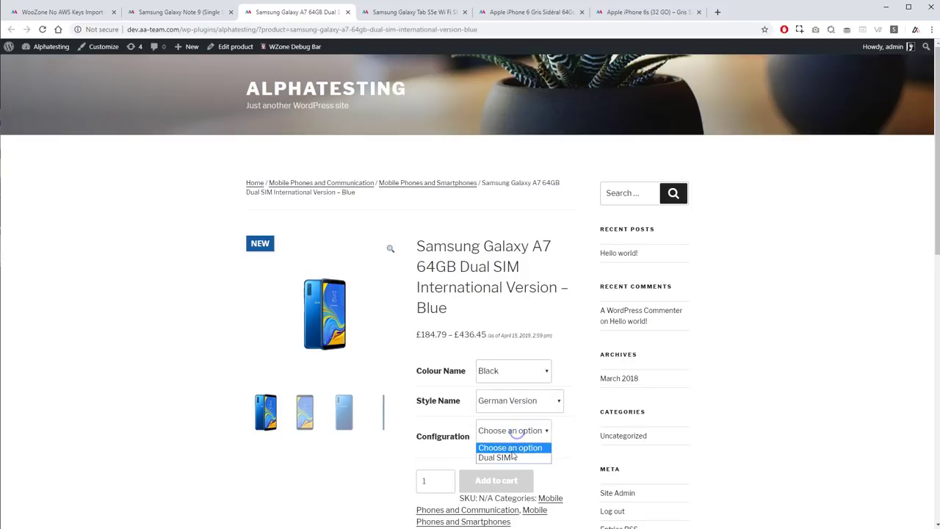
pyautogui.click(506, 456)
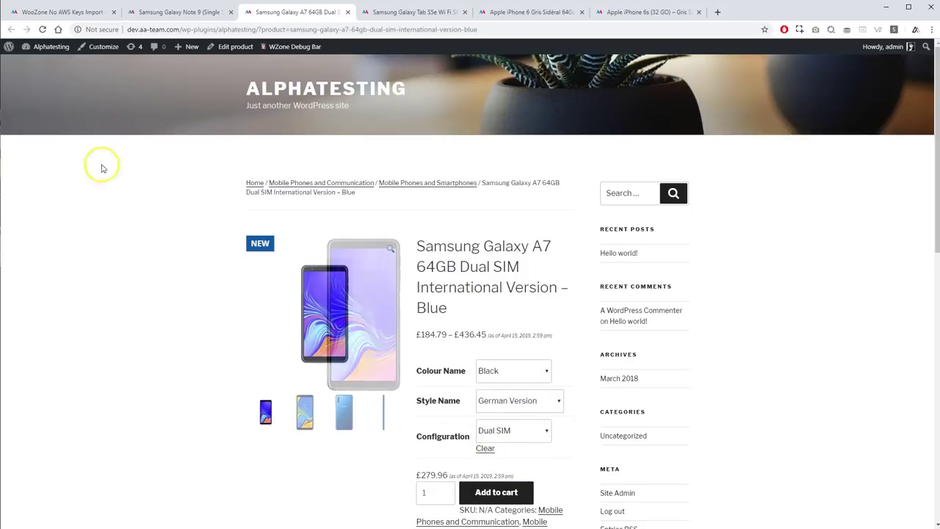
# Select German Version, 128 GB, Midnight Black and a configuration on the Galaxy Note 9 page and check the variation's image.
pyautogui.click(157, 11)
pyautogui.scroll(-3, 409, 267)
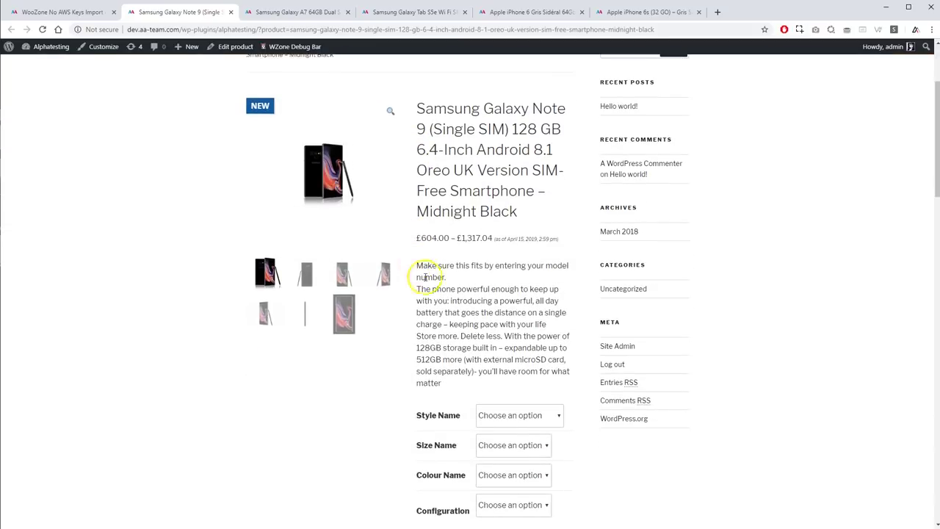
pyautogui.click(496, 420)
pyautogui.click(503, 442)
pyautogui.click(506, 447)
pyautogui.click(512, 470)
pyautogui.scroll(-2, 511, 472)
pyautogui.click(512, 374)
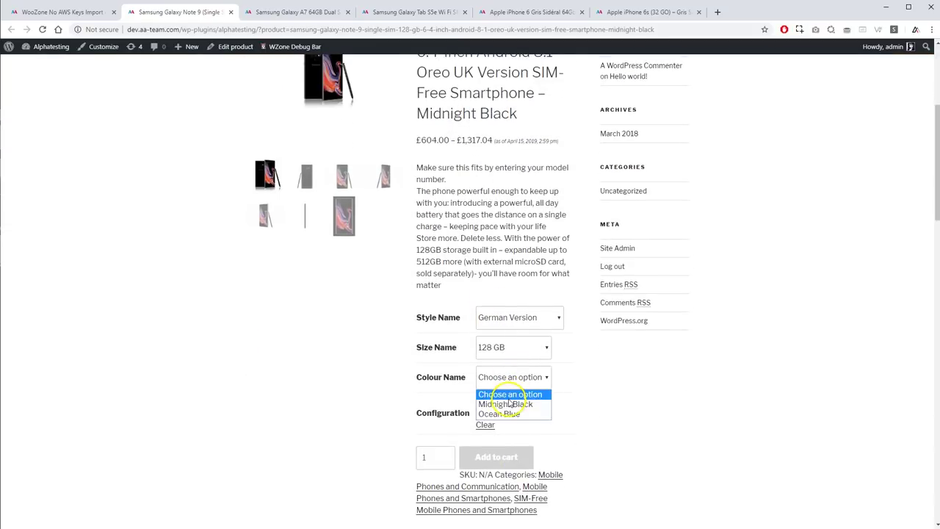
pyautogui.click(510, 404)
pyautogui.click(505, 434)
pyautogui.scroll(3, 311, 247)
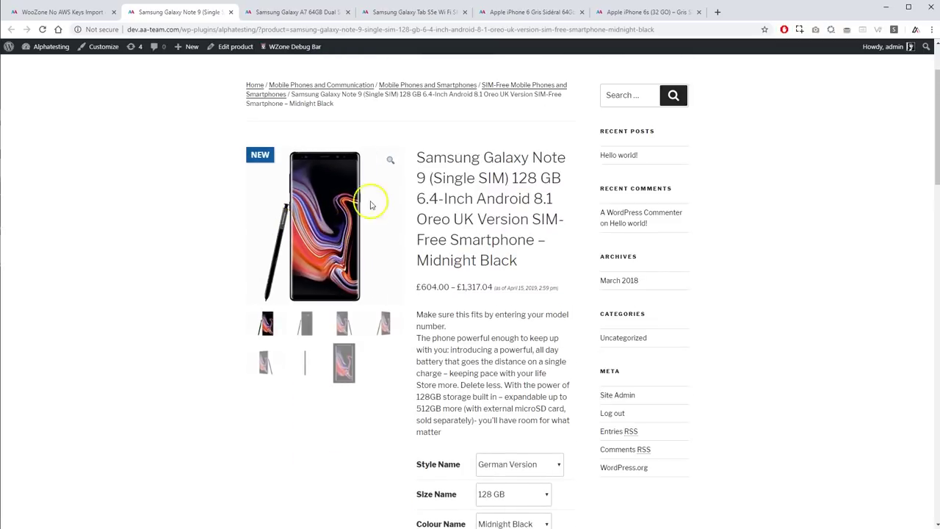
# Close all the open product pages and return to the import module.
pyautogui.middleClick(184, 12)
pyautogui.middleClick(184, 12)
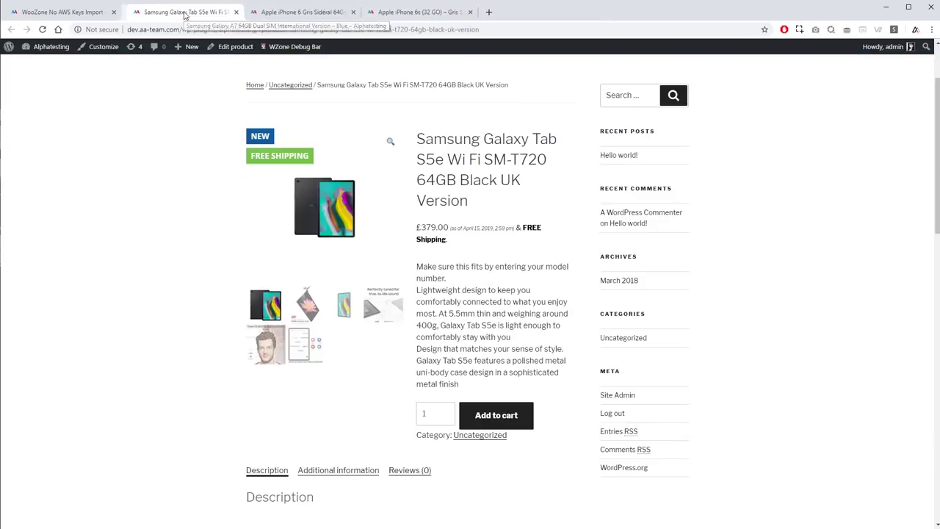
pyautogui.middleClick(184, 13)
pyautogui.middleClick(185, 12)
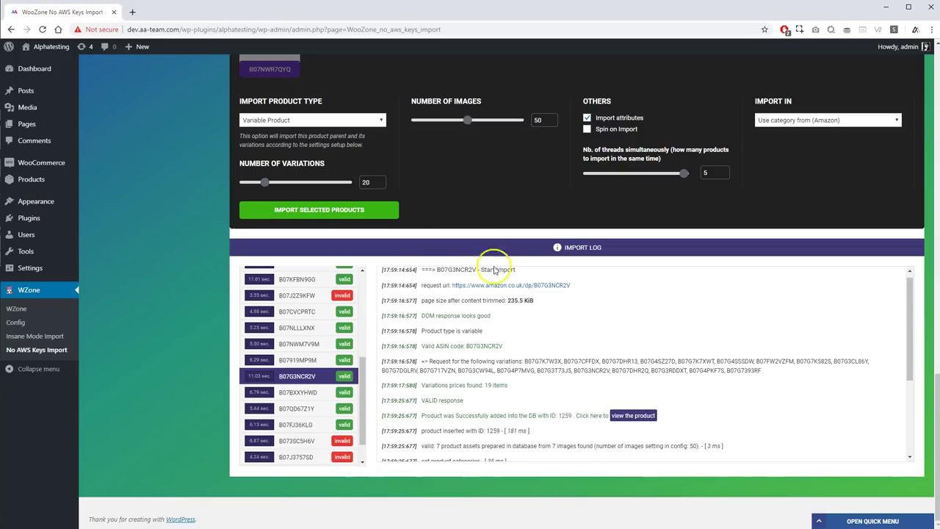
# Examine the import log entry of B073SC5H6V for the reason it was not imported.
pyautogui.click(308, 411)
pyautogui.moveTo(445, 414); pyautogui.dragTo(532, 423)
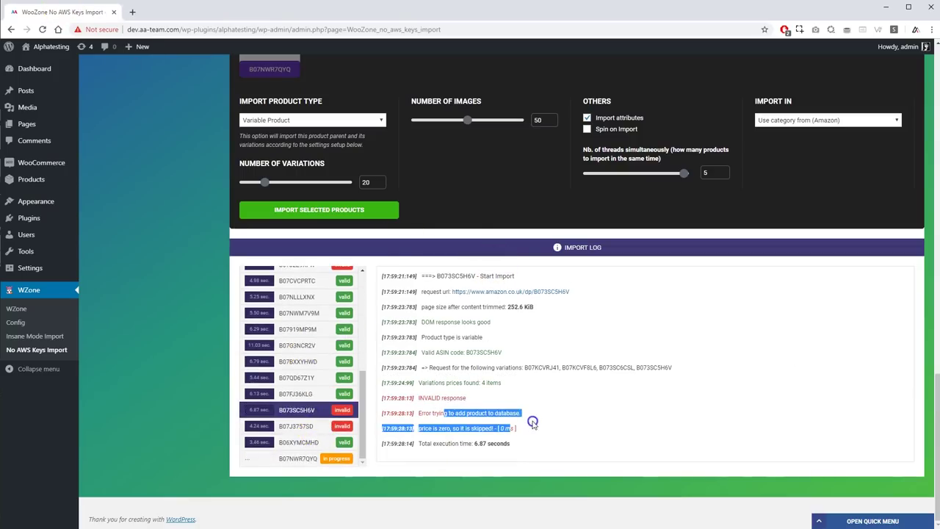
pyautogui.click(535, 437)
# Search the Australia store for red dress in All Departments from the import module.
pyautogui.scroll(4, 536, 411)
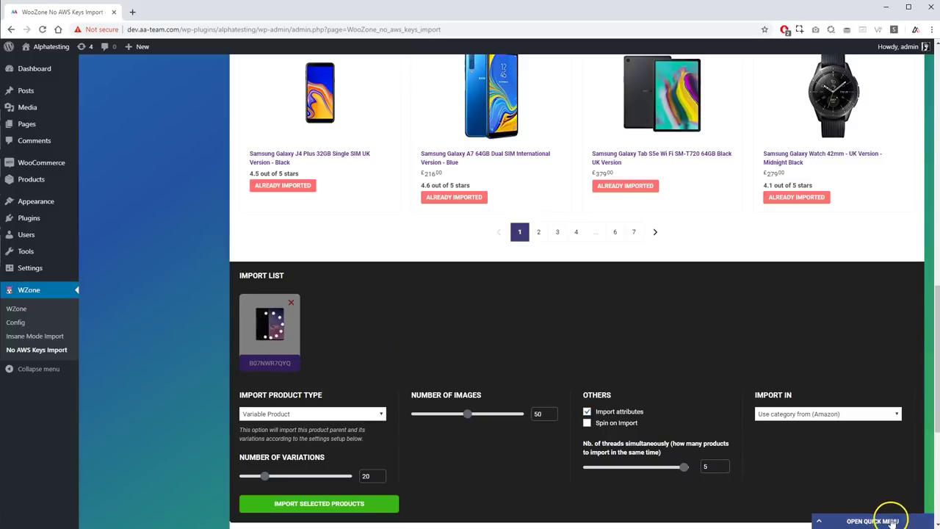
pyautogui.click(891, 518)
pyautogui.click(848, 494)
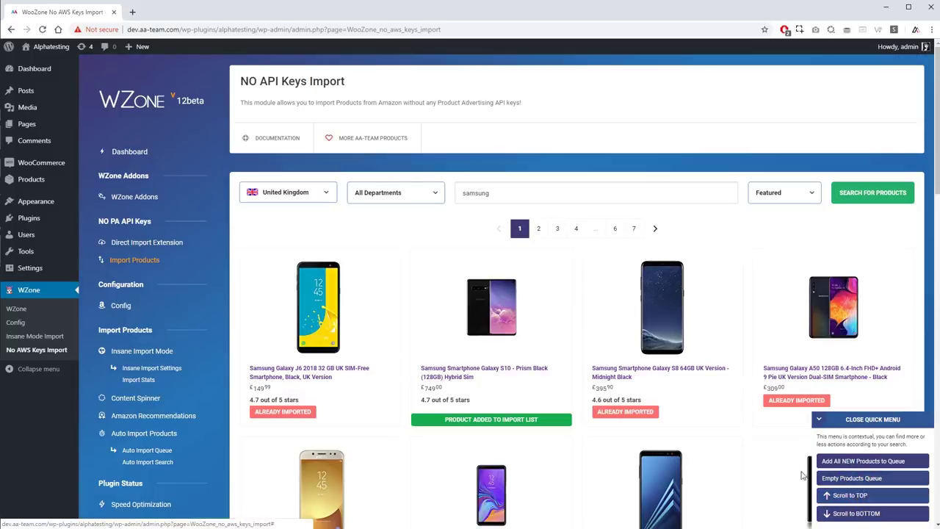
pyautogui.click(307, 195)
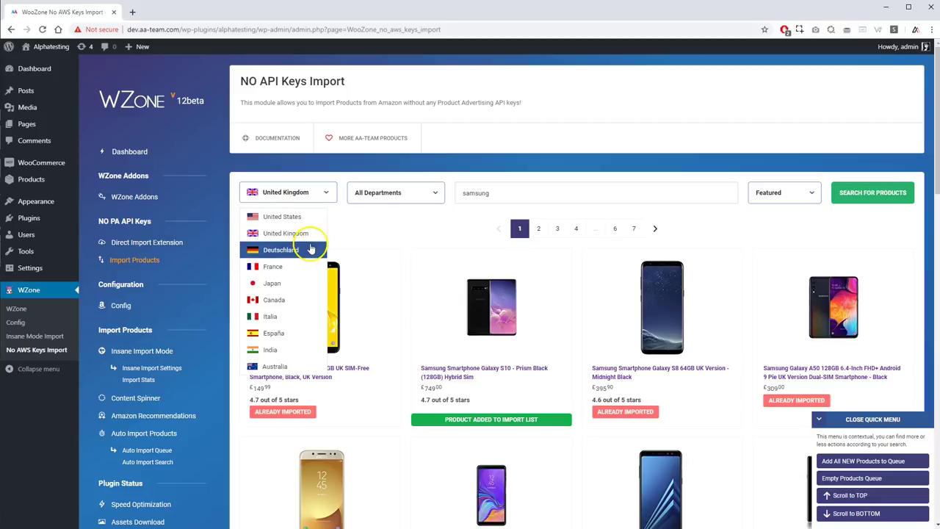
pyautogui.click(301, 367)
pyautogui.doubleClick(470, 193)
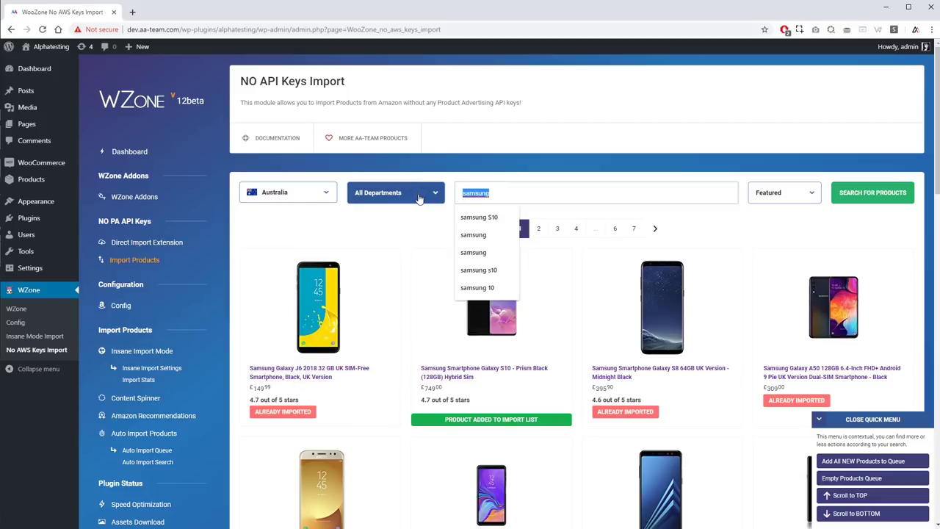
pyautogui.write('red dress')
pyautogui.press('Return')
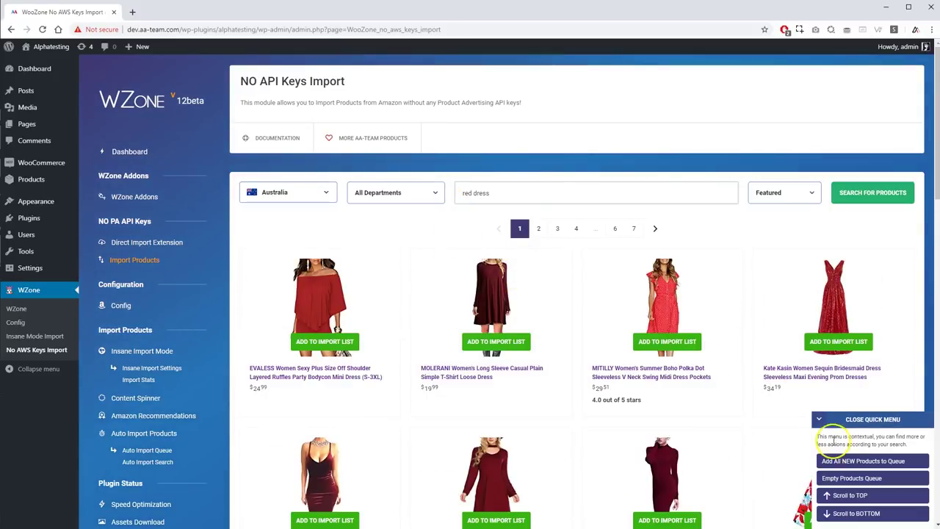
# Empty the products queue and confirm the removal of all products.
pyautogui.click(853, 478)
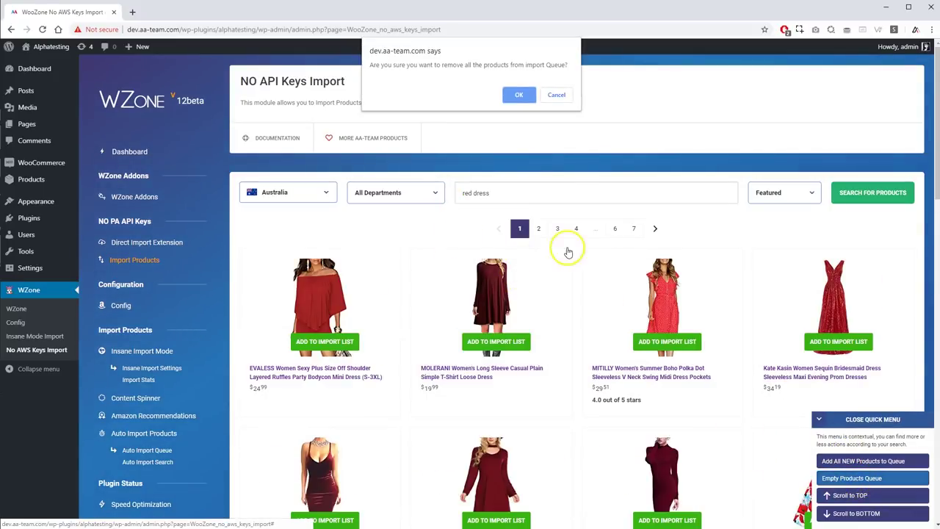
pyautogui.click(516, 92)
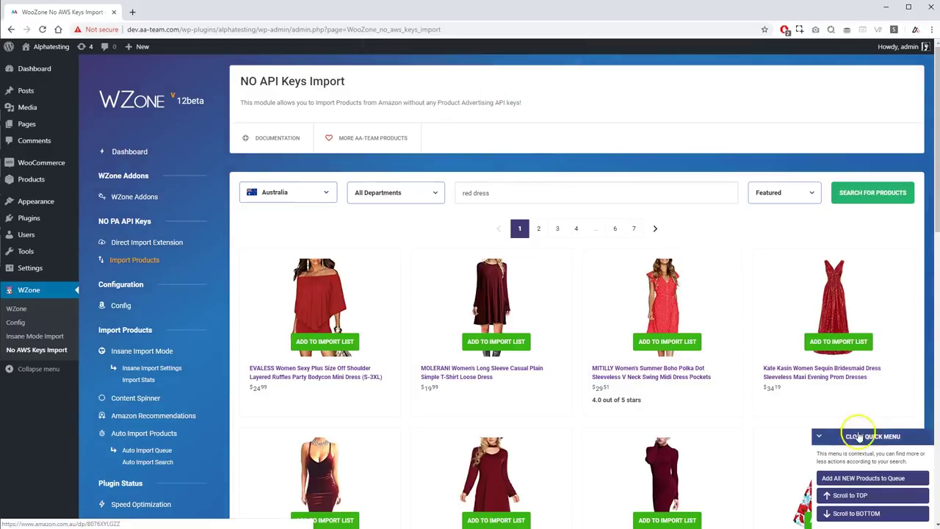
# Add all the new red dress products to the import queue, then empty the queue again.
pyautogui.click(850, 478)
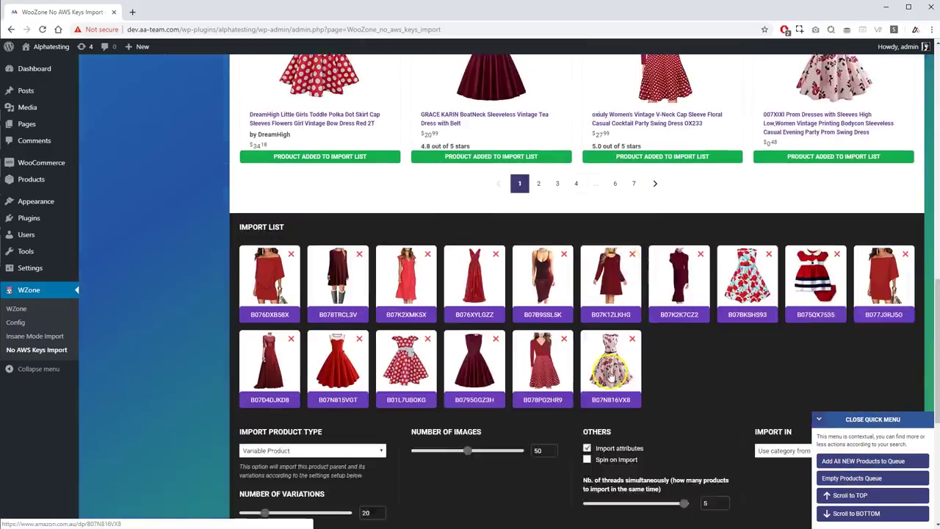
pyautogui.scroll(3, 551, 184)
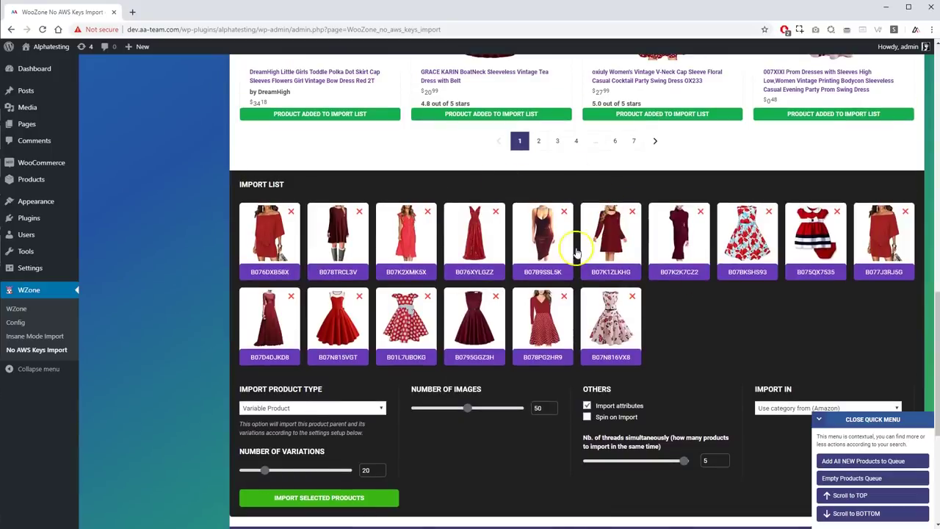
pyautogui.click(845, 478)
pyautogui.click(519, 96)
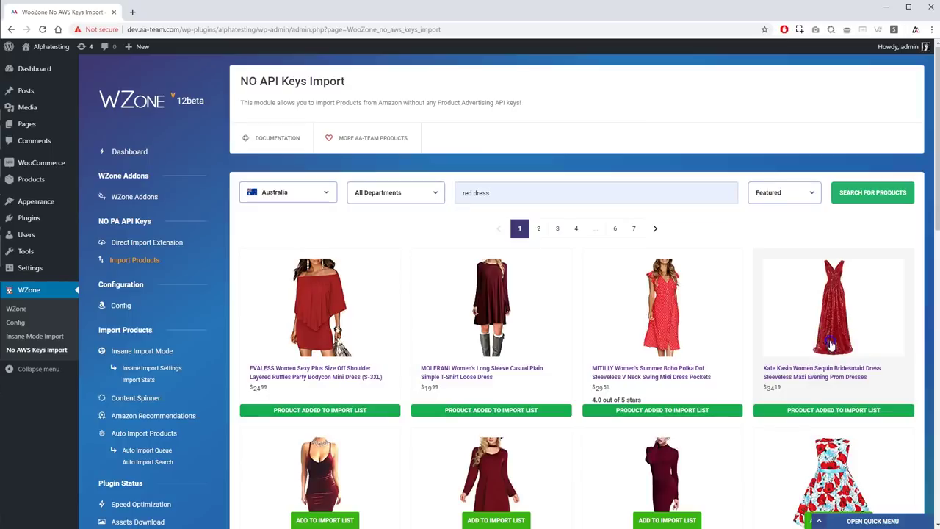
# Add the first three dresses of the second results row and the GRACE KARIN BoatNeck tea dress to the import list.
pyautogui.scroll(-4, 723, 338)
pyautogui.click(663, 275)
pyautogui.click(495, 274)
pyautogui.click(325, 274)
pyautogui.scroll(-6, 707, 337)
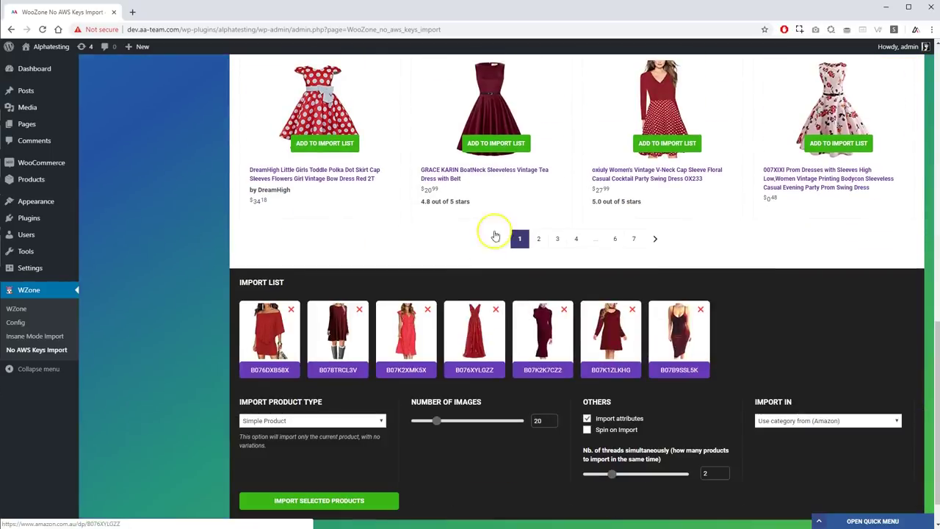
pyautogui.click(495, 143)
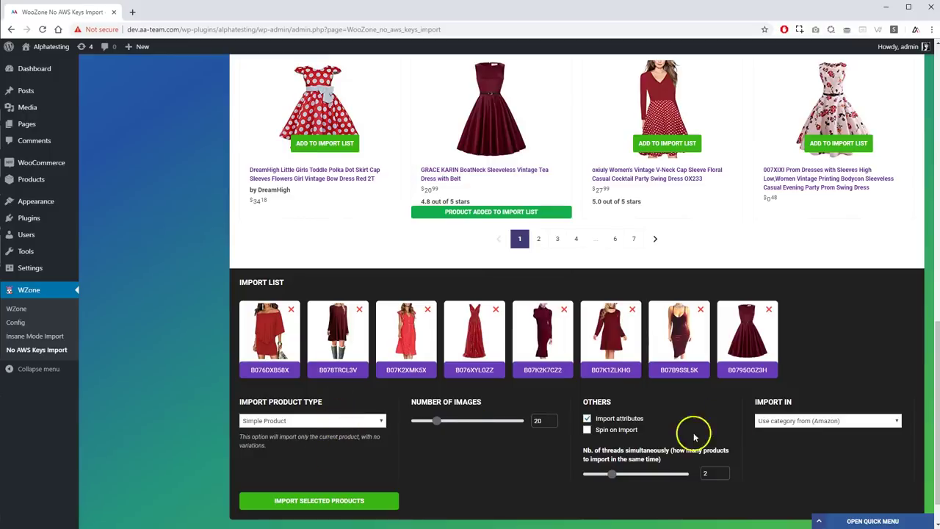
# Import the queued dresses as Simple Product with 20 images and 2 threads, and check imported product pages from the import log.
pyautogui.click(288, 499)
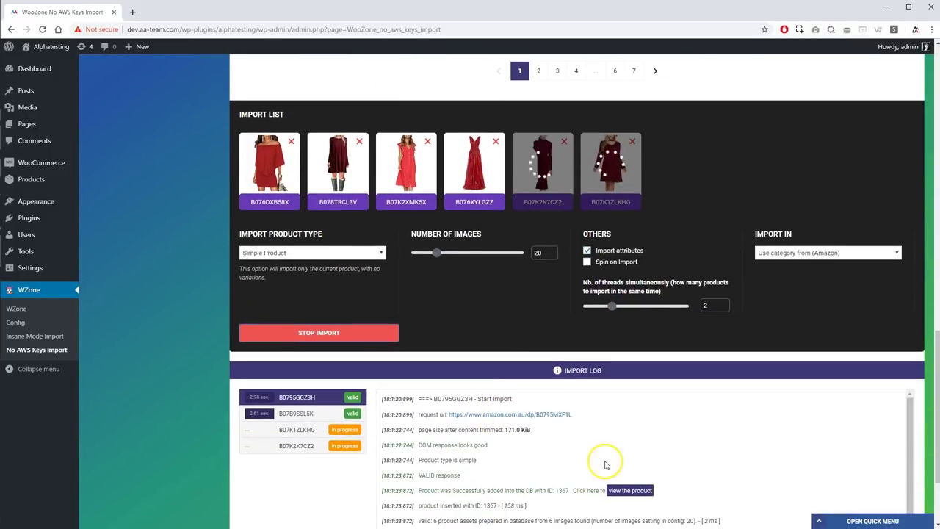
pyautogui.click(633, 490)
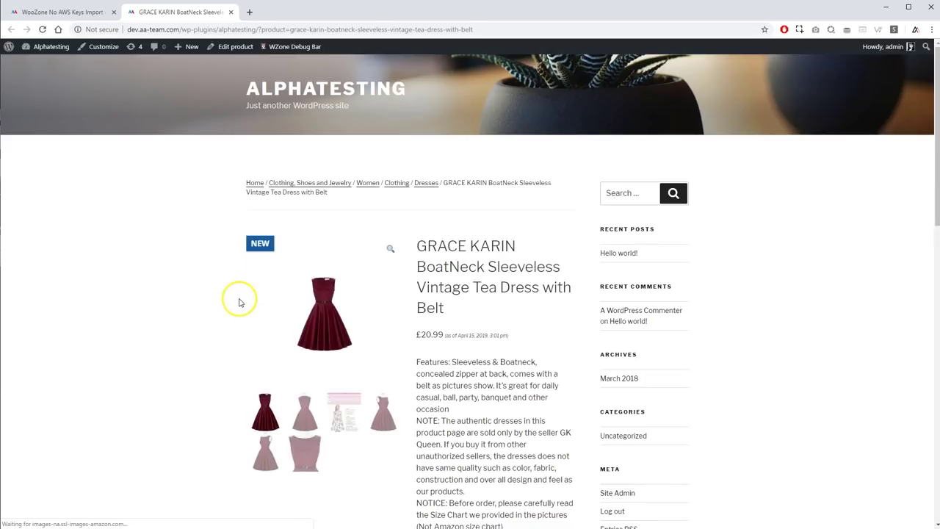
pyautogui.scroll(-3, 238, 298)
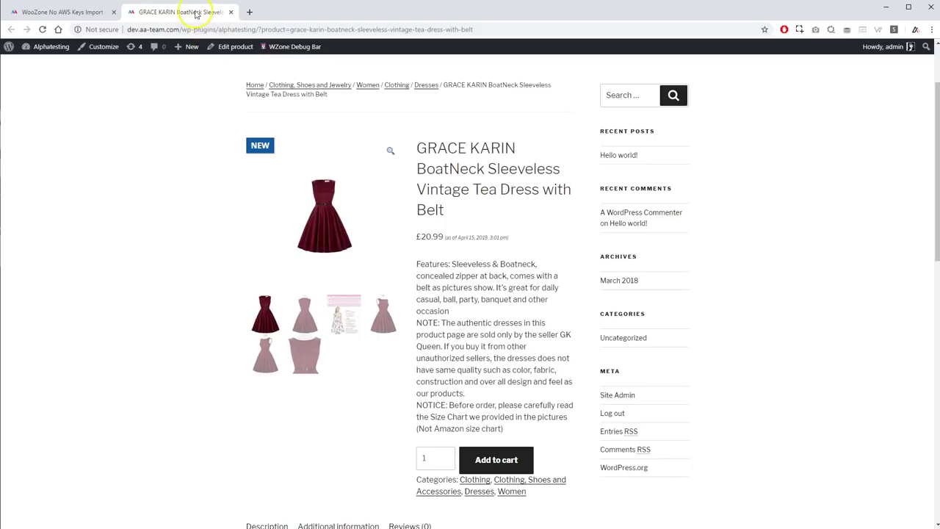
pyautogui.click(231, 12)
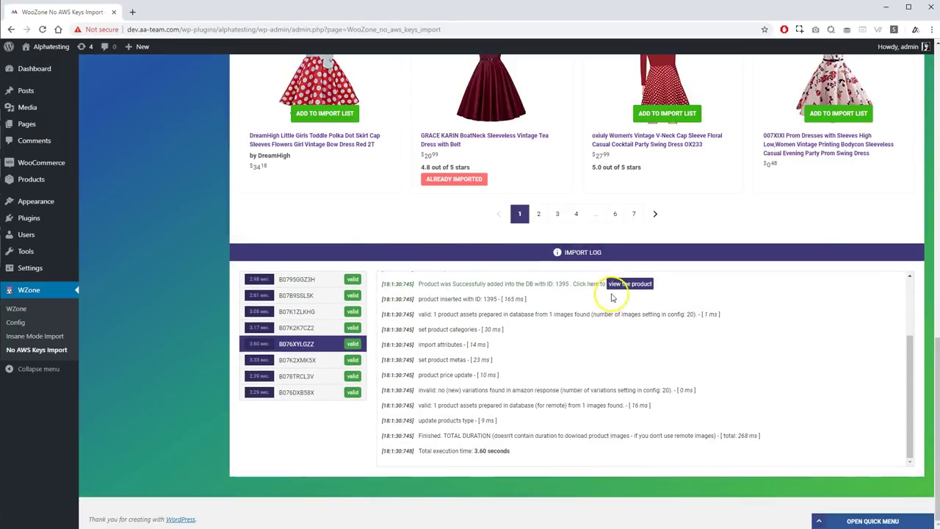
pyautogui.click(617, 285)
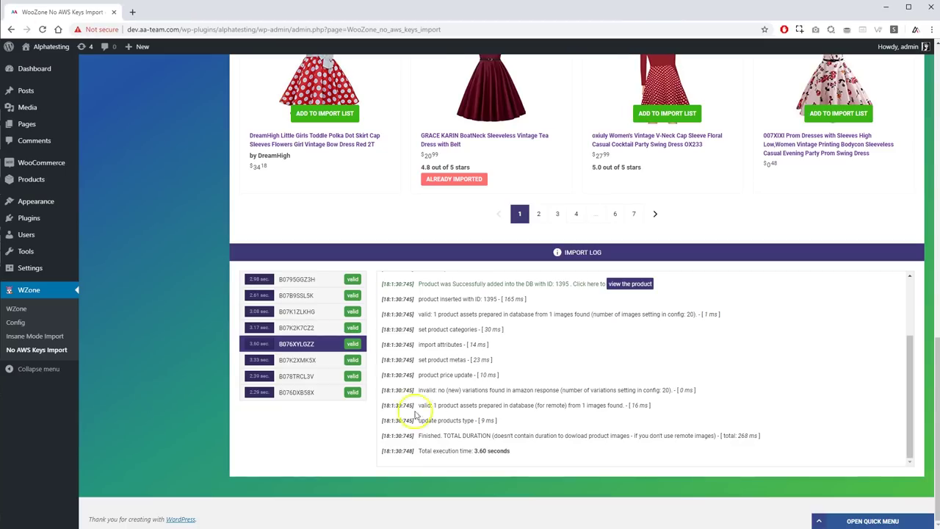
# On results page 2, add the Ekouaer maternity dress, the St. Patrick's Day swing dress and the red ruffled girls' dress to the import list.
pyautogui.click(857, 522)
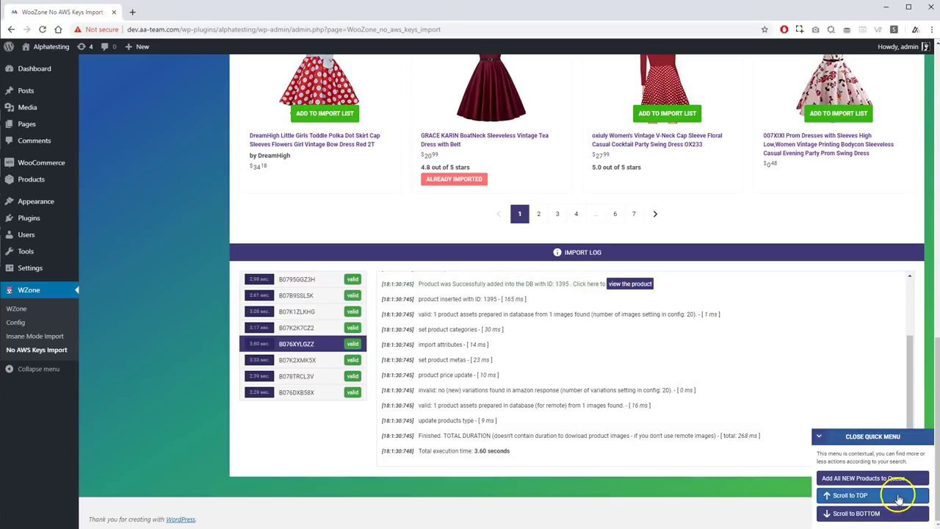
pyautogui.click(844, 495)
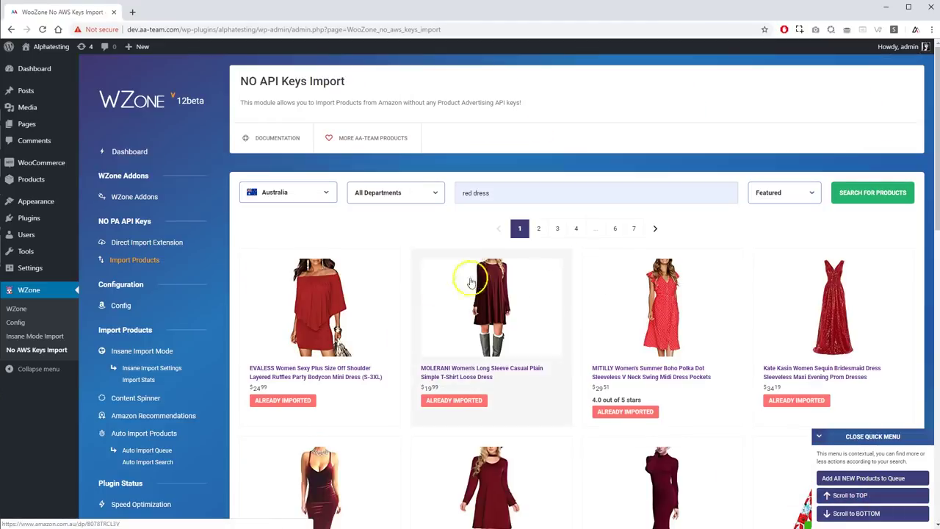
pyautogui.click(539, 228)
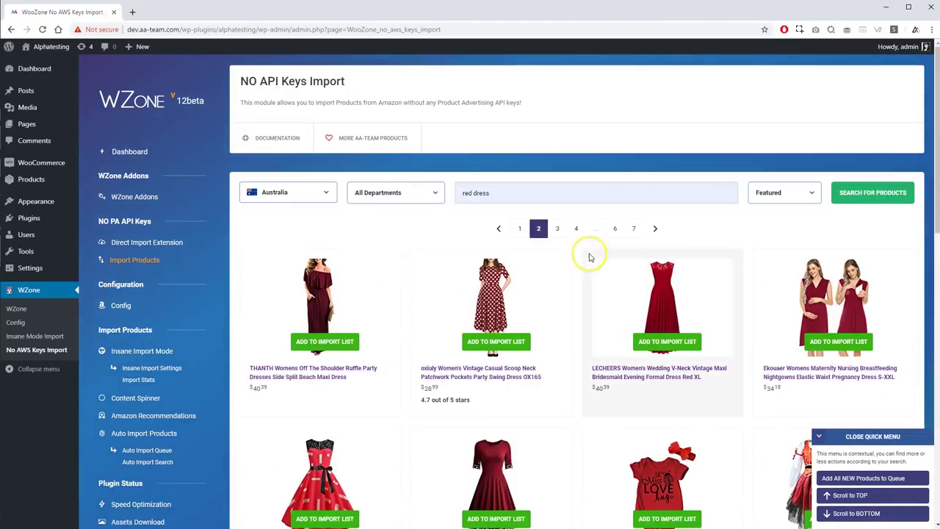
pyautogui.scroll(-2, 783, 252)
pyautogui.click(837, 244)
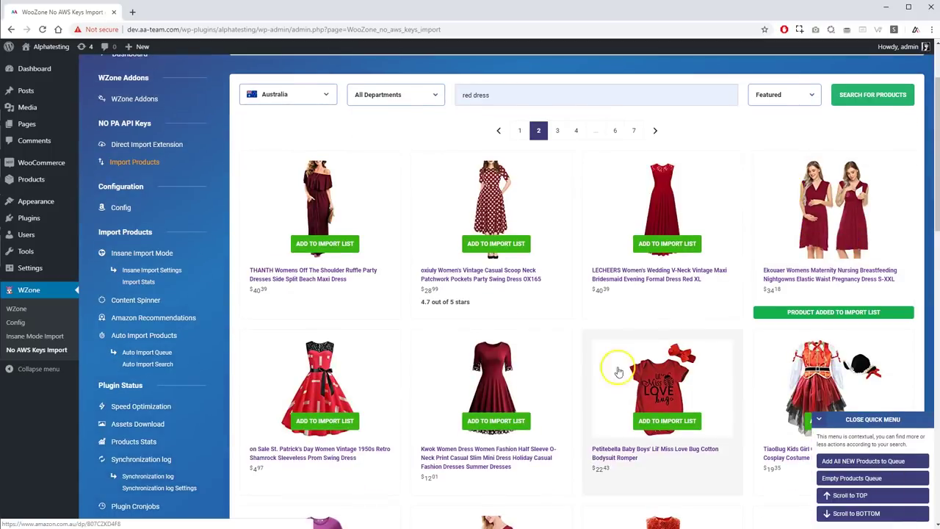
pyautogui.scroll(-3, 530, 336)
pyautogui.click(325, 269)
pyautogui.scroll(-2, 659, 327)
pyautogui.scroll(-3, 659, 326)
pyautogui.click(671, 219)
# On results page 4, add the ruby red flameless candle gift and the Beluring midi dress to the import list.
pyautogui.scroll(-4, 669, 220)
pyautogui.click(577, 286)
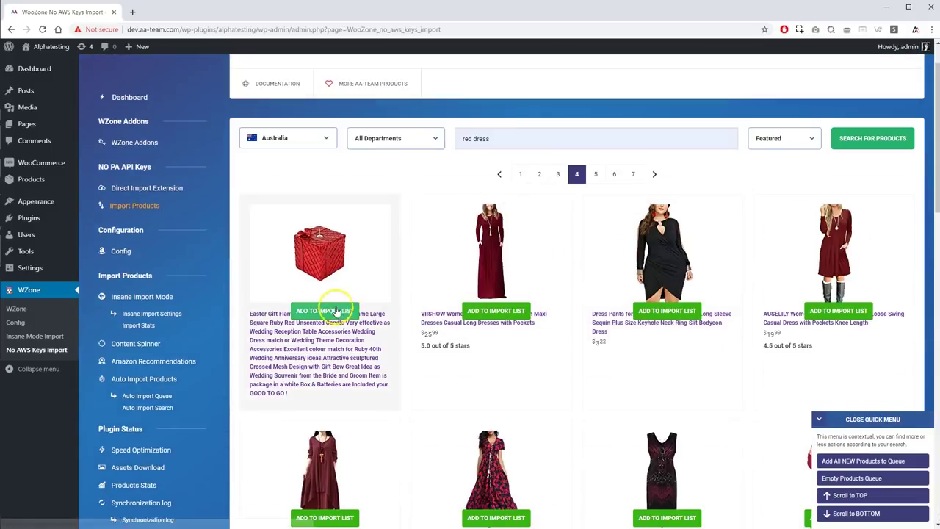
pyautogui.click(320, 311)
pyautogui.scroll(-3, 676, 326)
pyautogui.scroll(-3, 541, 331)
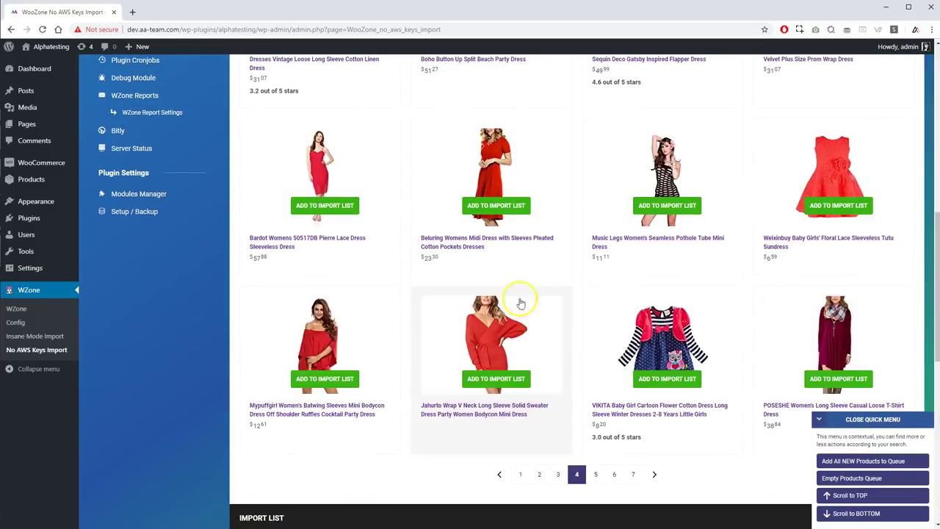
pyautogui.click(499, 205)
# Import the listed products as Simple Product with 20 images, attributes included and 2 simultaneous threads.
pyautogui.scroll(-3, 544, 261)
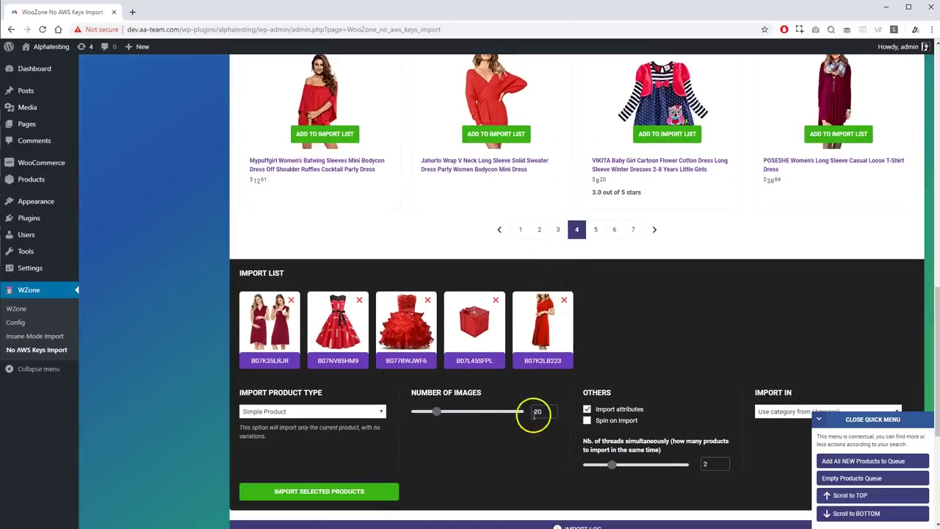
pyautogui.scroll(-2, 331, 419)
pyautogui.click(320, 344)
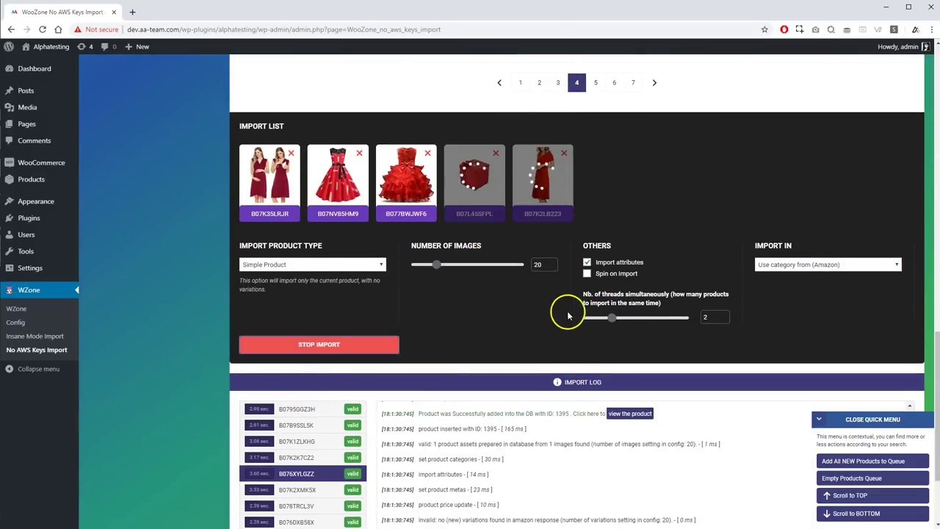
# Check the import log entries for products B07K2LB223 and B07L45SFPL.
pyautogui.scroll(-3, 203, 363)
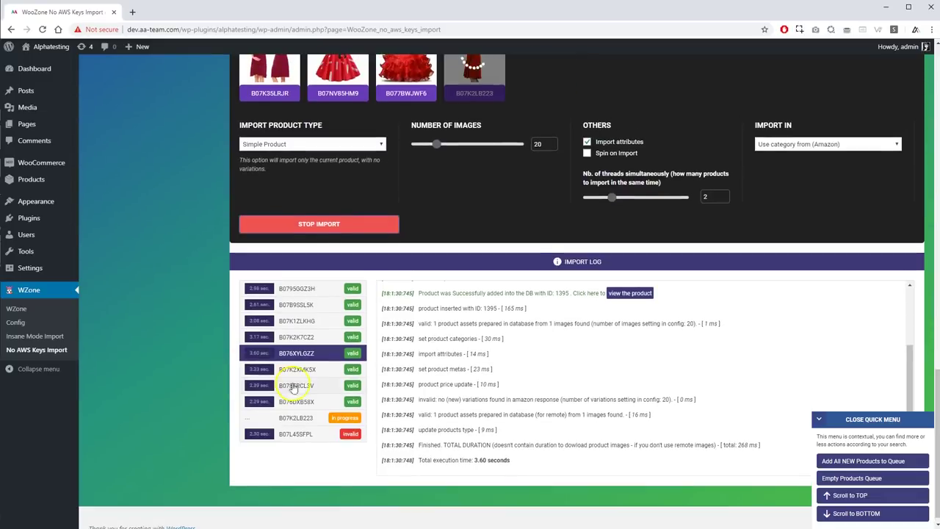
pyautogui.click(307, 430)
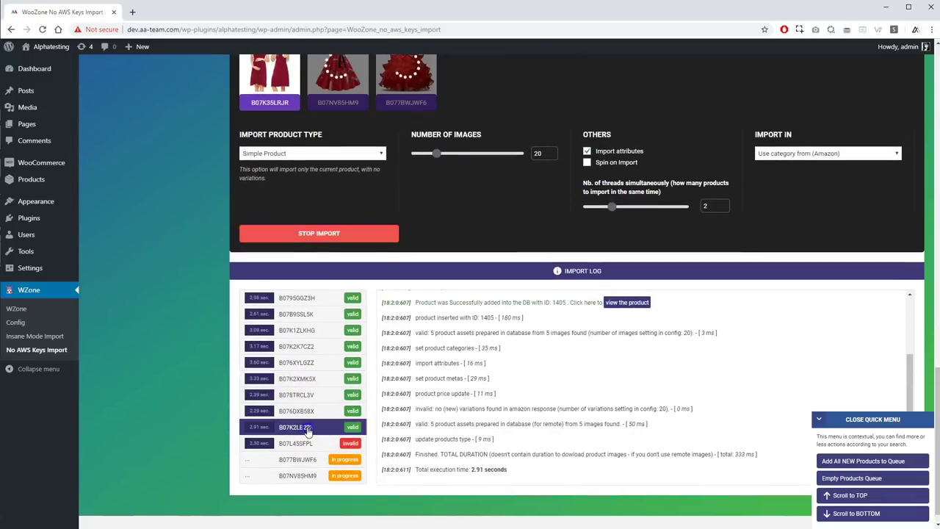
pyautogui.click(289, 445)
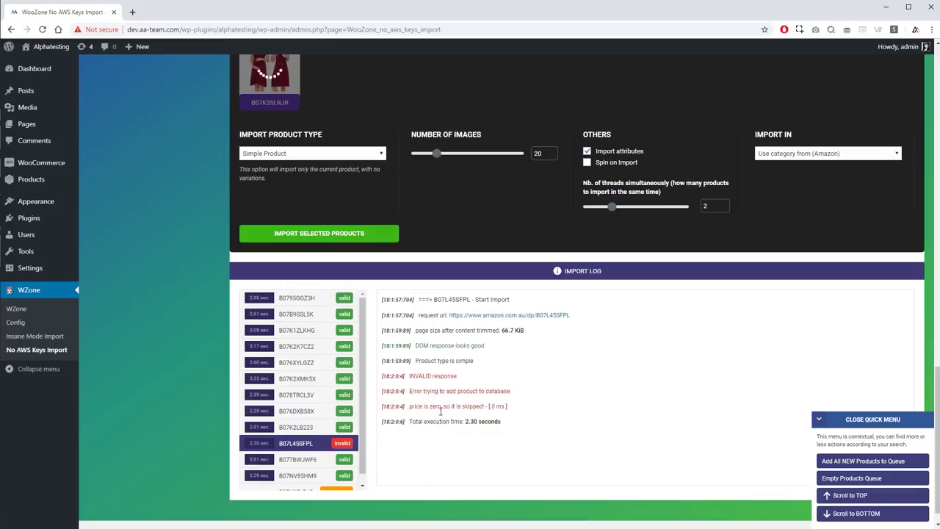
pyautogui.scroll(-1, 301, 412)
# View the imported product page for B077BWJWF6 from its log entry, look through its description, and return to the import page.
pyautogui.click(301, 425)
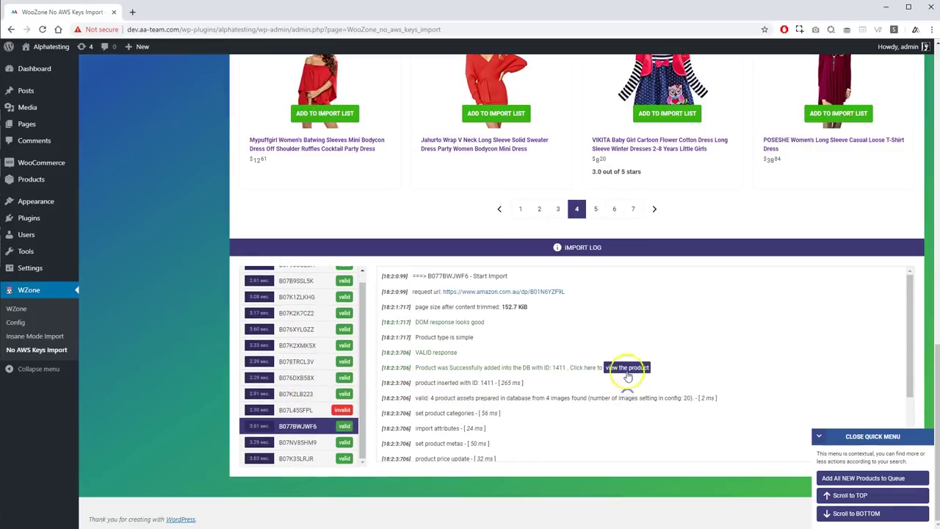
pyautogui.click(626, 368)
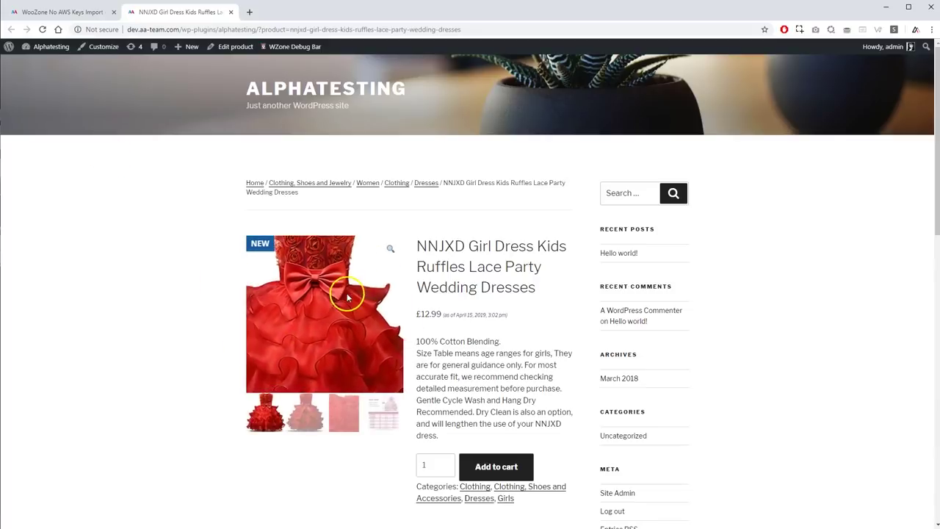
pyautogui.scroll(-5, 482, 321)
pyautogui.scroll(-3, 483, 321)
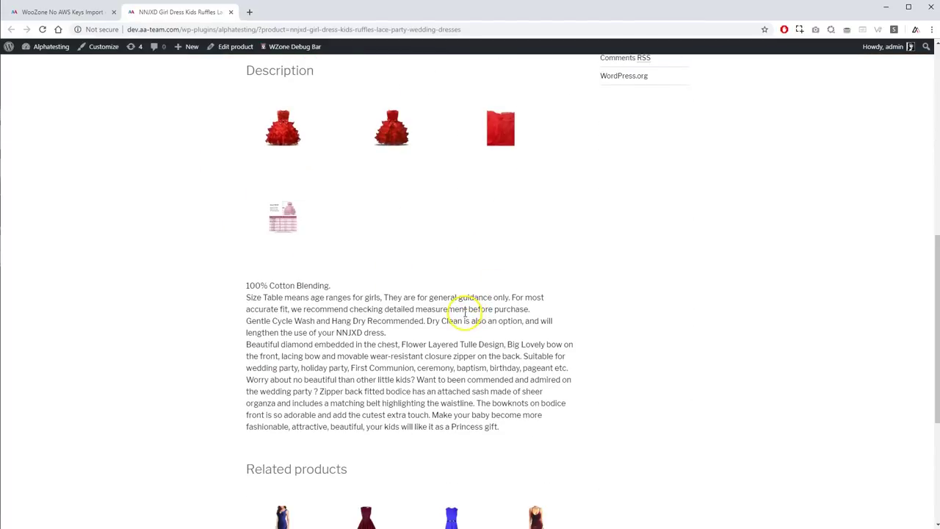
pyautogui.scroll(6, 465, 312)
pyautogui.click(63, 12)
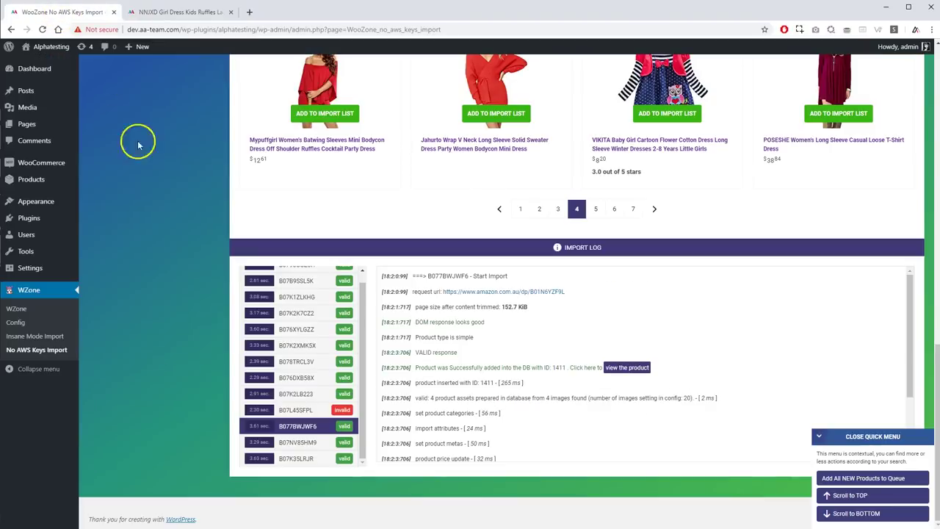
# Search the Australian store for "yellow dress" sorted by Newest Arrivals.
pyautogui.click(845, 495)
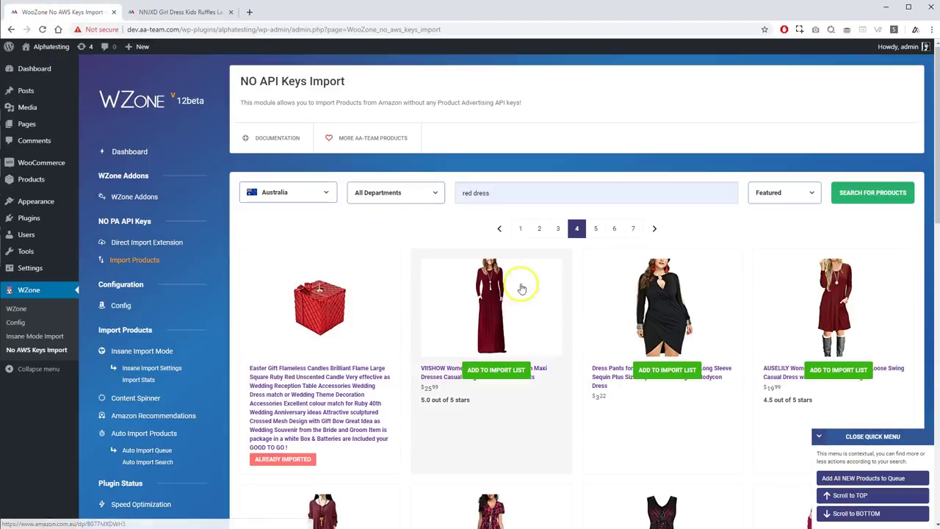
pyautogui.click(780, 193)
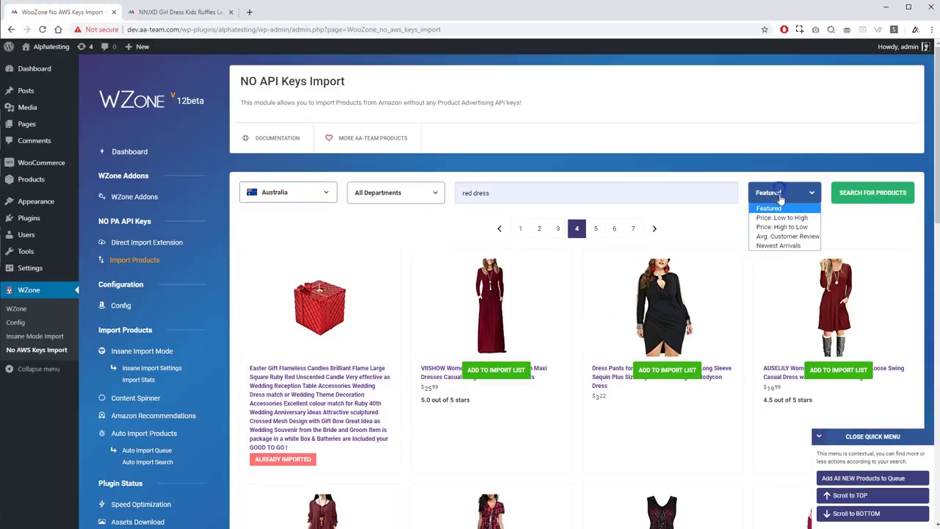
pyautogui.click(778, 245)
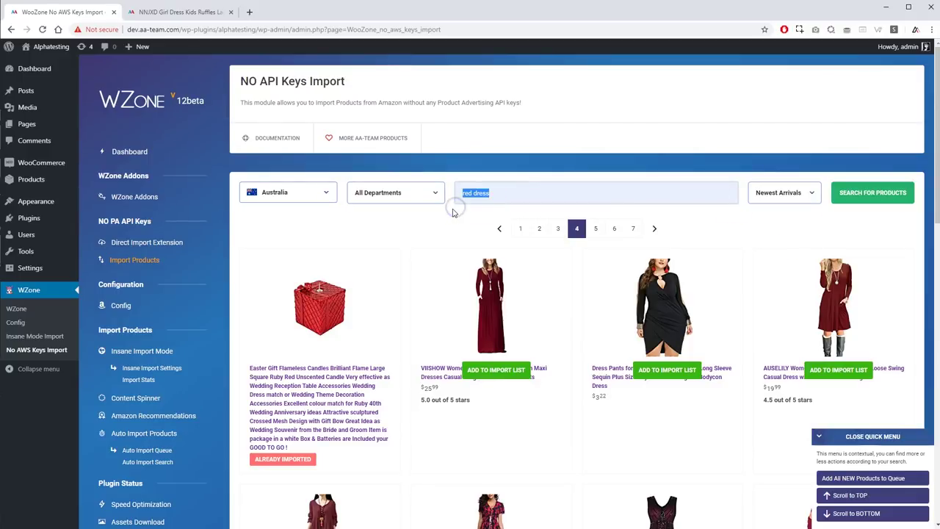
pyautogui.write('yell')
pyautogui.press('Down')
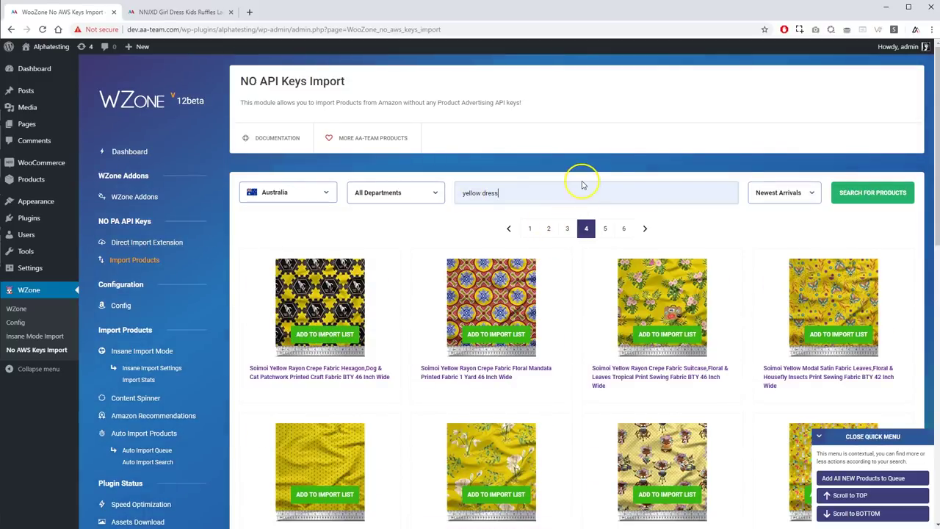
# Add the Soimoi Leaves & Fox Face and Rugby Ball & Bird yellow crepe fabrics to the import list.
pyautogui.scroll(-5, 665, 198)
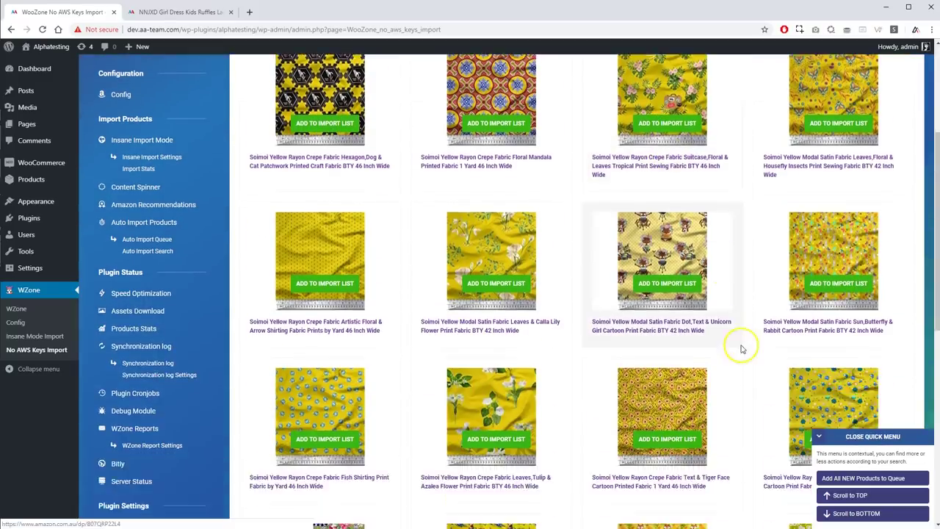
pyautogui.scroll(-1, 703, 331)
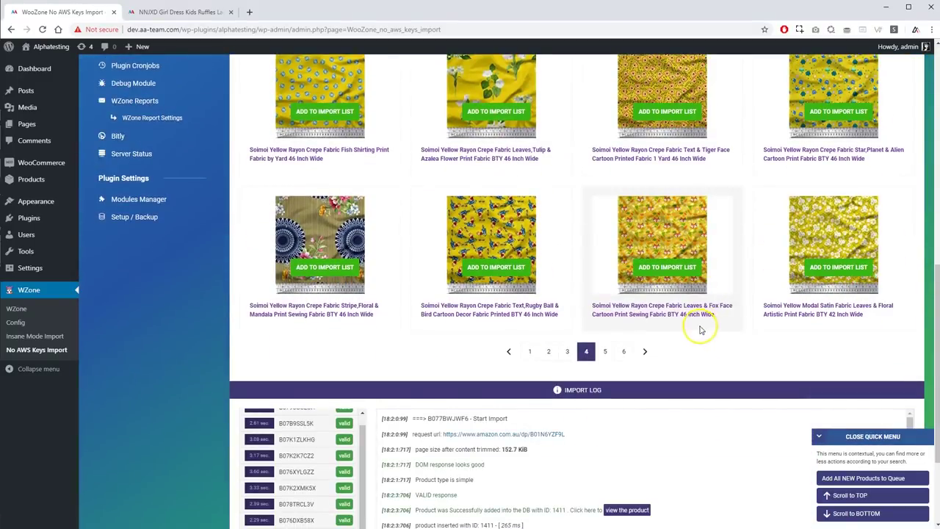
pyautogui.click(682, 266)
pyautogui.click(496, 267)
# Try to import the two listed fabrics as Simple Product with 20 images, and check the B07QQJJZ4X log entry.
pyautogui.scroll(-3, 469, 338)
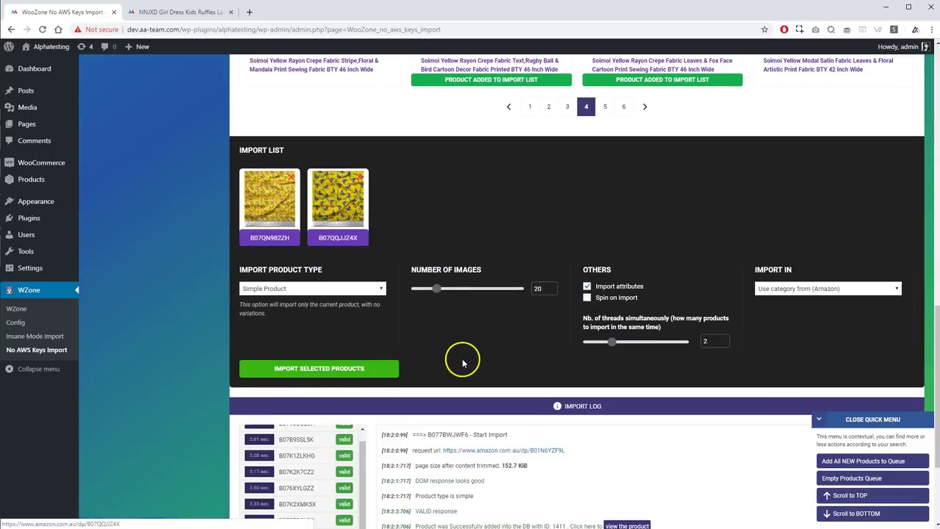
pyautogui.click(329, 371)
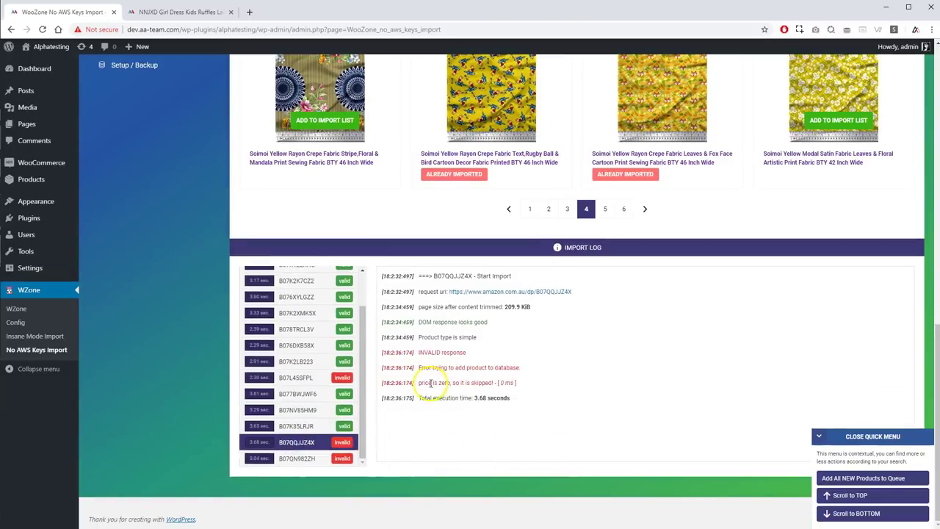
pyautogui.click(479, 383)
# Search for the yellow dress products again, sorted by Price: High to Low.
pyautogui.scroll(10, 479, 383)
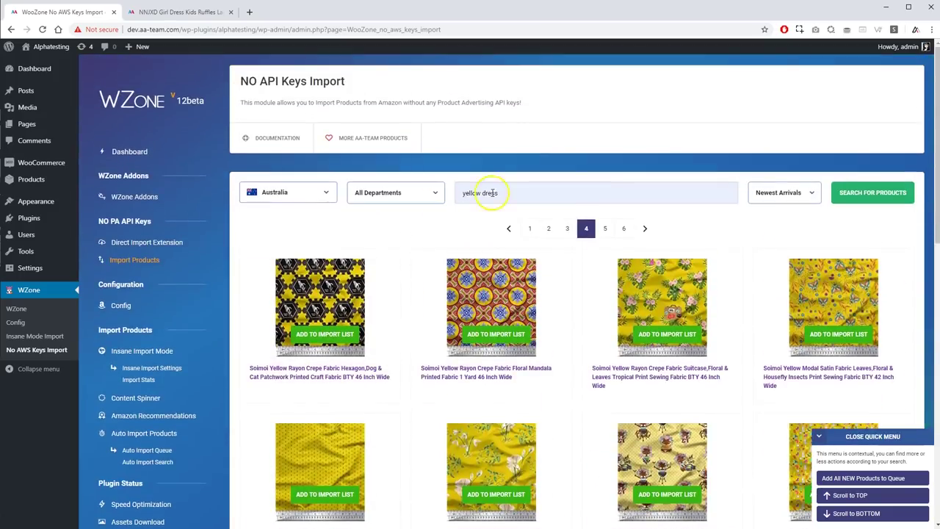
pyautogui.click(769, 194)
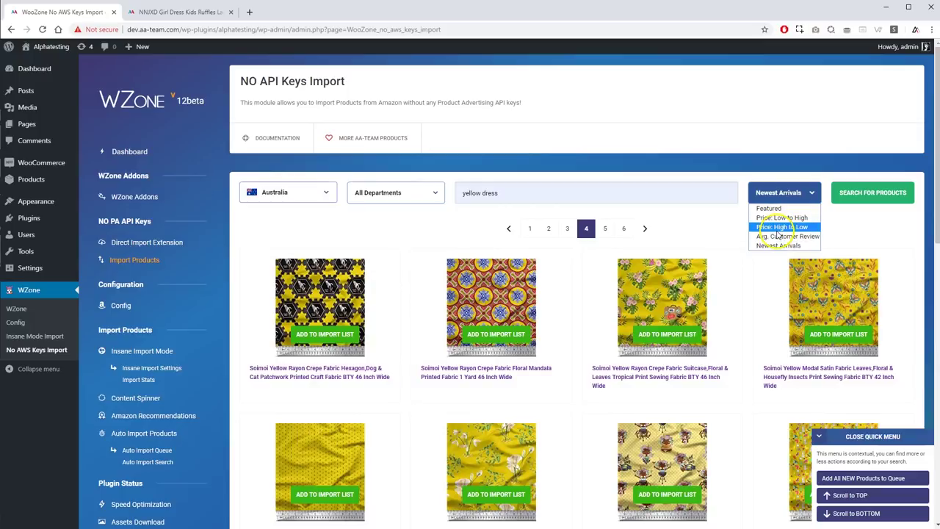
pyautogui.click(777, 228)
pyautogui.click(874, 197)
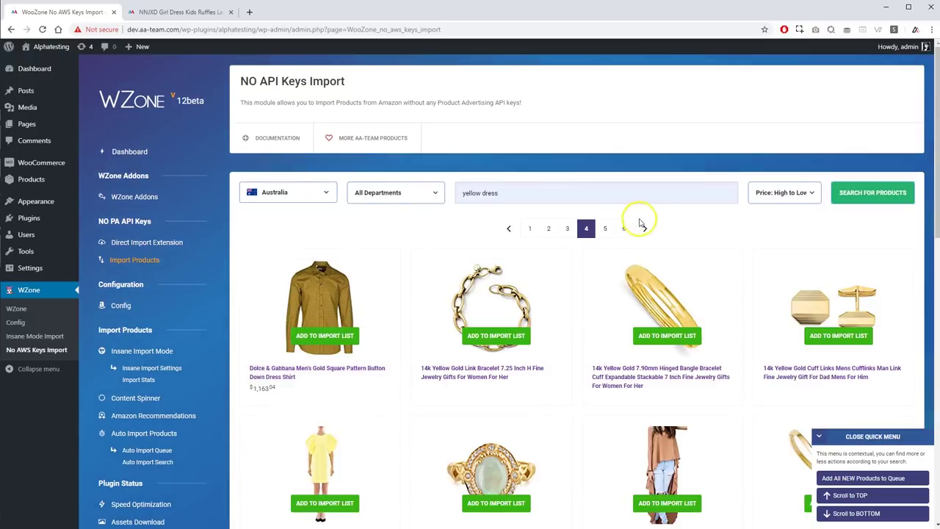
# Add the MSGM yellow polyester dress and the Badgley Mischka Solid Maxi dress to the import list.
pyautogui.scroll(-2, 647, 221)
pyautogui.click(324, 409)
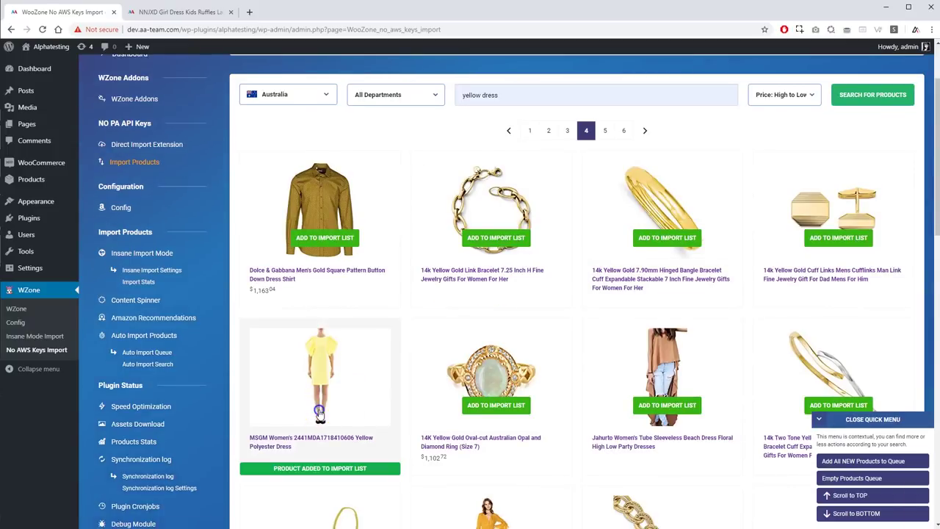
pyautogui.scroll(-3, 674, 316)
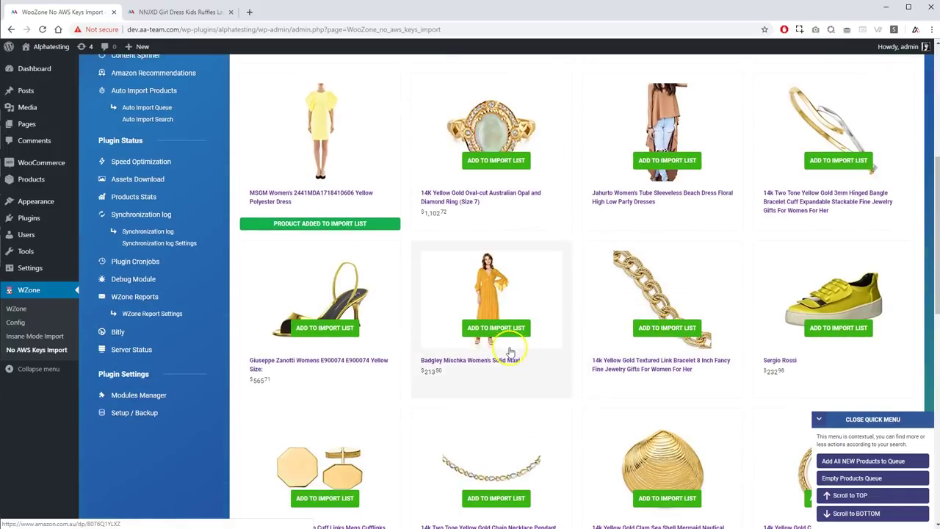
pyautogui.click(497, 329)
# Remove the MSGM yellow dress from the import list and confirm the deletion.
pyautogui.scroll(-2, 808, 336)
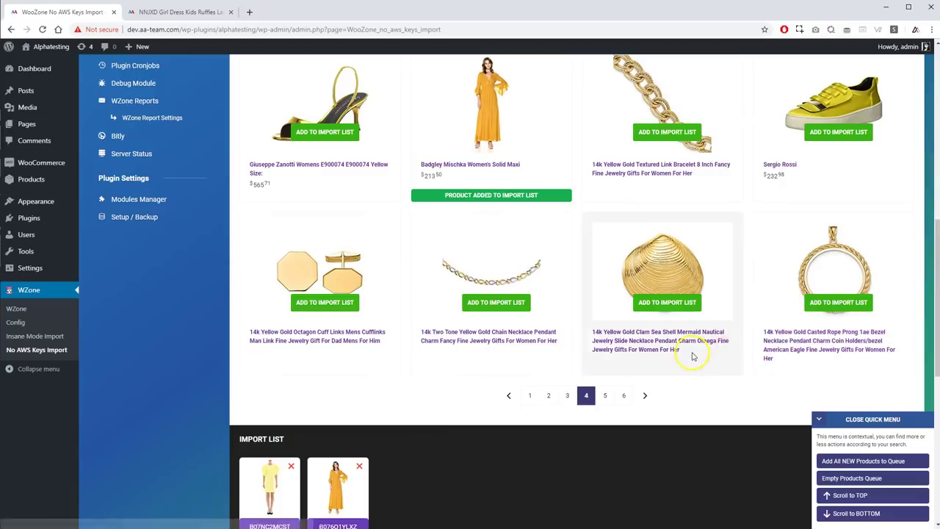
pyautogui.scroll(-3, 313, 384)
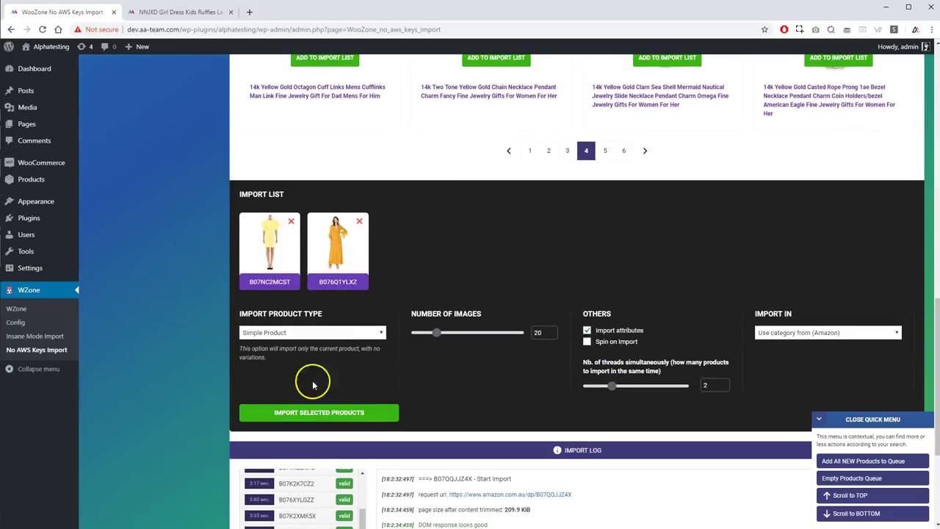
pyautogui.click(291, 222)
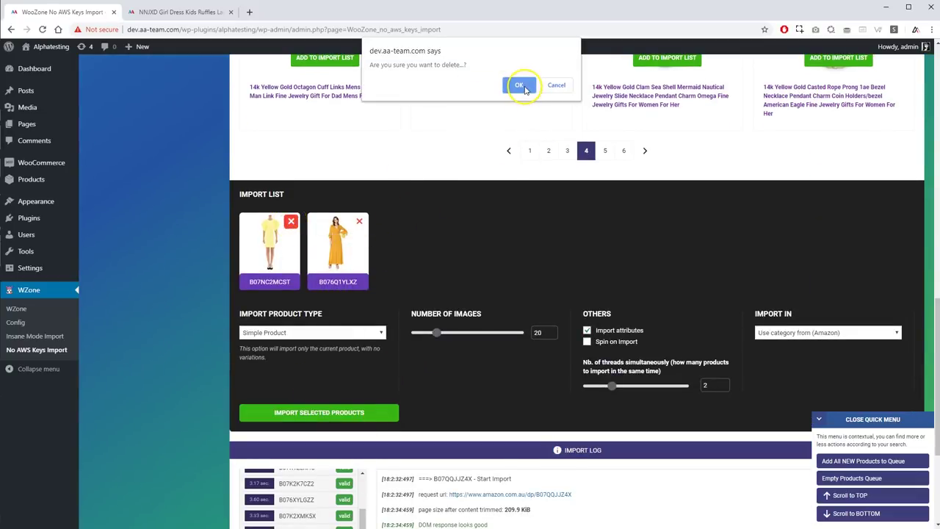
pyautogui.click(520, 85)
# On results page 2, add the Saint Honore Trocadero watch and the 14k gold 6.5mm anchor link bracelet to the import list.
pyautogui.scroll(3, 595, 337)
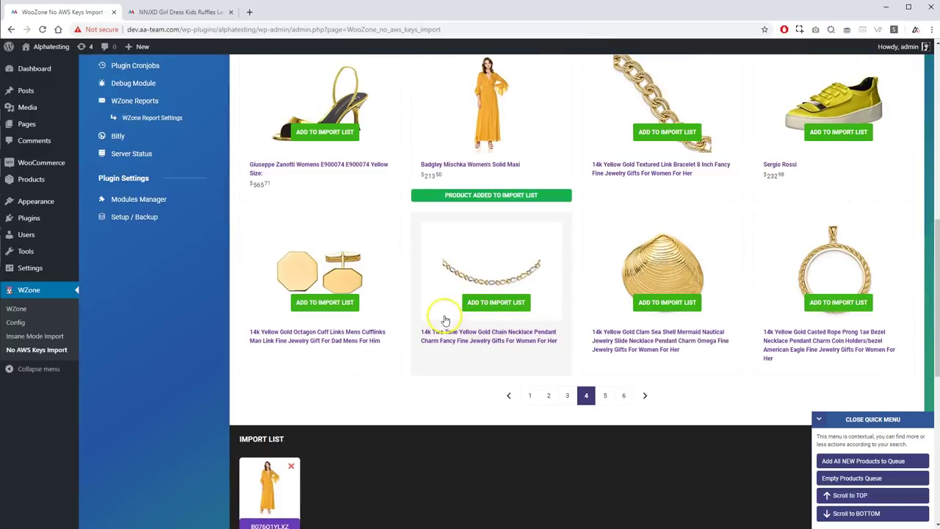
pyautogui.click(587, 395)
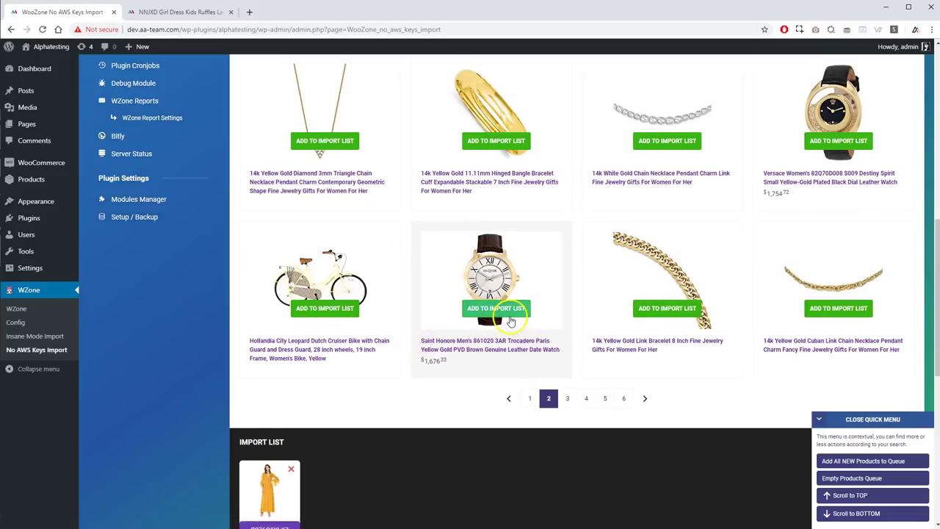
pyautogui.click(506, 311)
pyautogui.scroll(5, 514, 316)
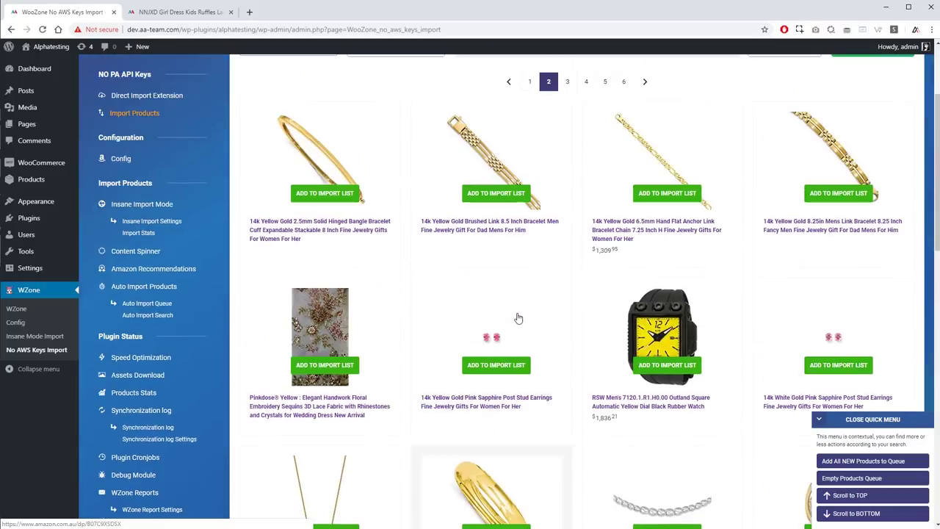
pyautogui.scroll(2, 518, 317)
pyautogui.click(666, 336)
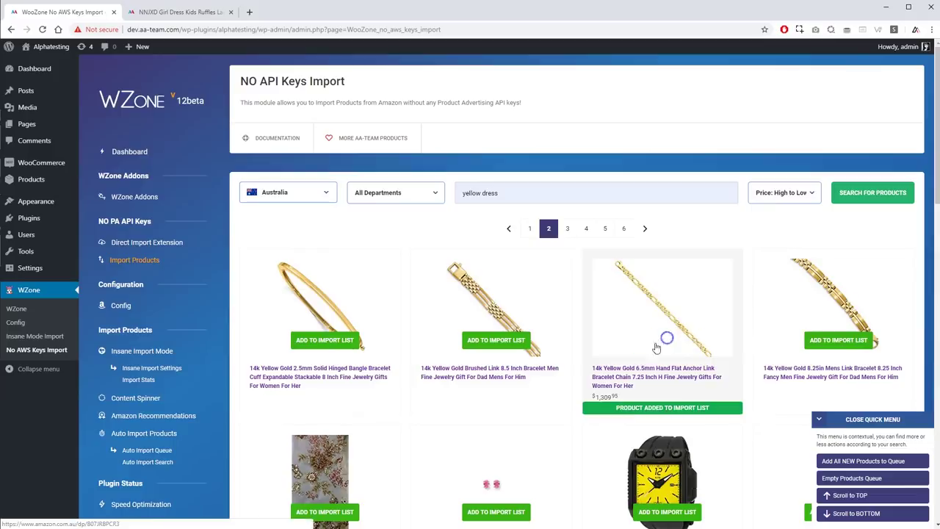
# Import the selected products in the import list as simple products.
pyautogui.scroll(-3, 551, 350)
pyautogui.scroll(-5, 551, 350)
pyautogui.click(321, 413)
pyautogui.scroll(-3, 367, 411)
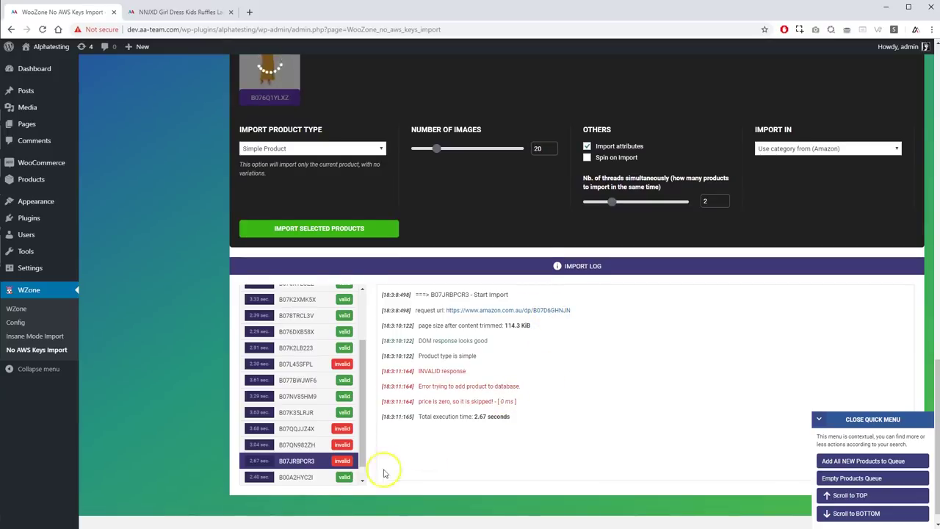
# View the imported Saint Honore watch's store page from the import log and return to the No API Keys Import page.
pyautogui.click(625, 369)
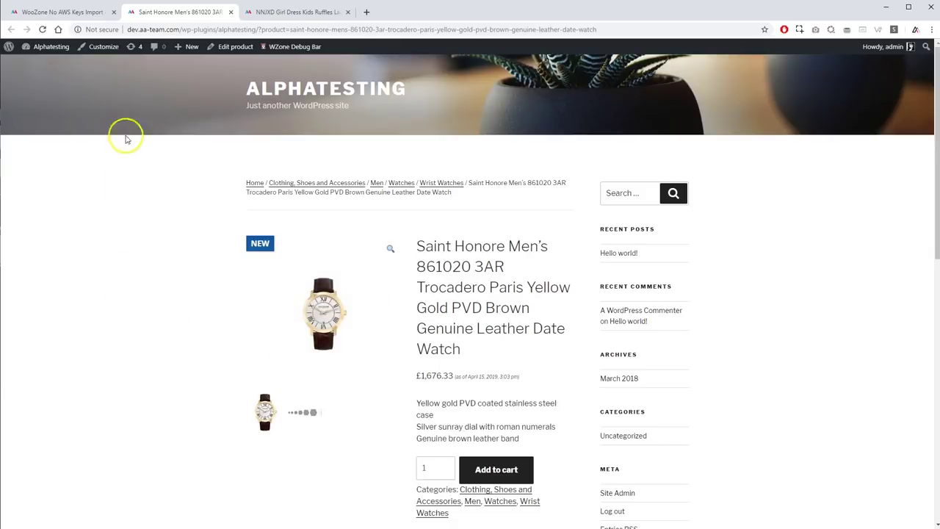
pyautogui.click(81, 13)
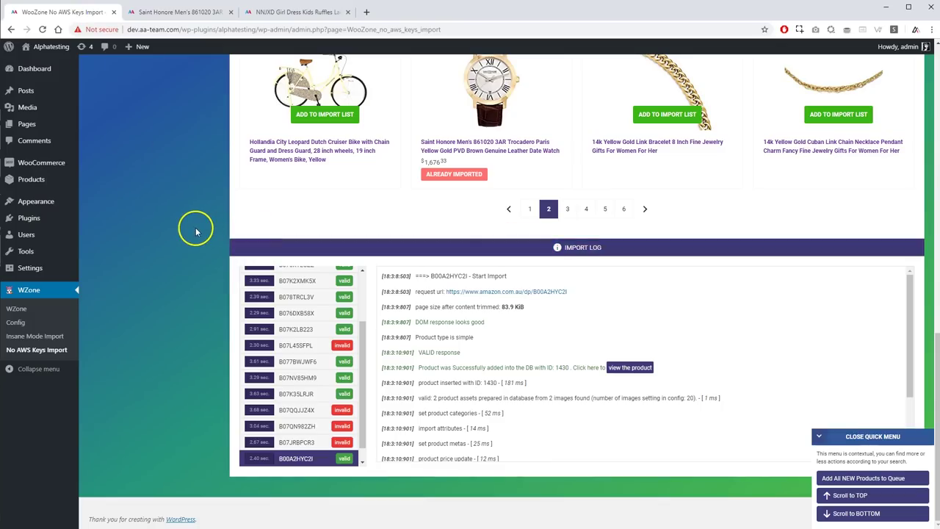
pyautogui.scroll(1, 193, 230)
pyautogui.scroll(7, 193, 231)
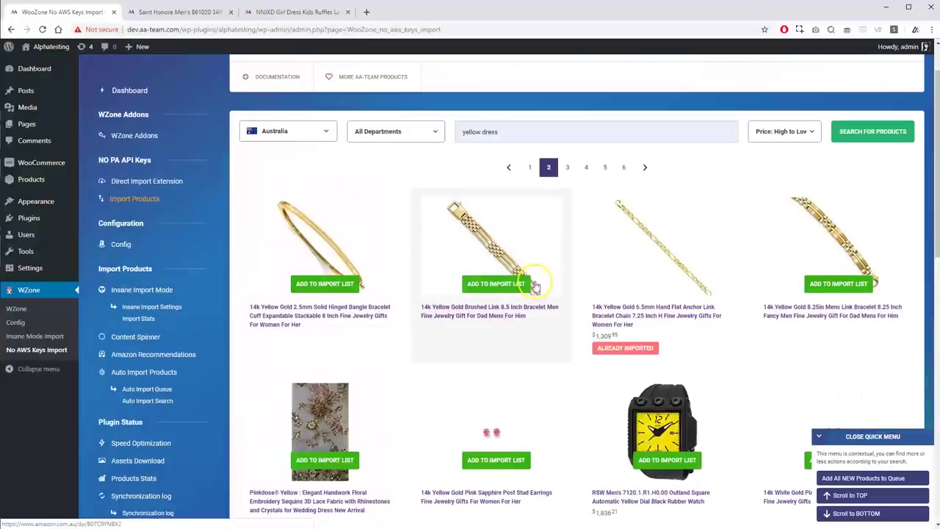
pyautogui.scroll(2, 10, 242)
# Open the WooCommerce products list in a new tab and check the Amazon country each imported product came from.
pyautogui.middleClick(22, 179)
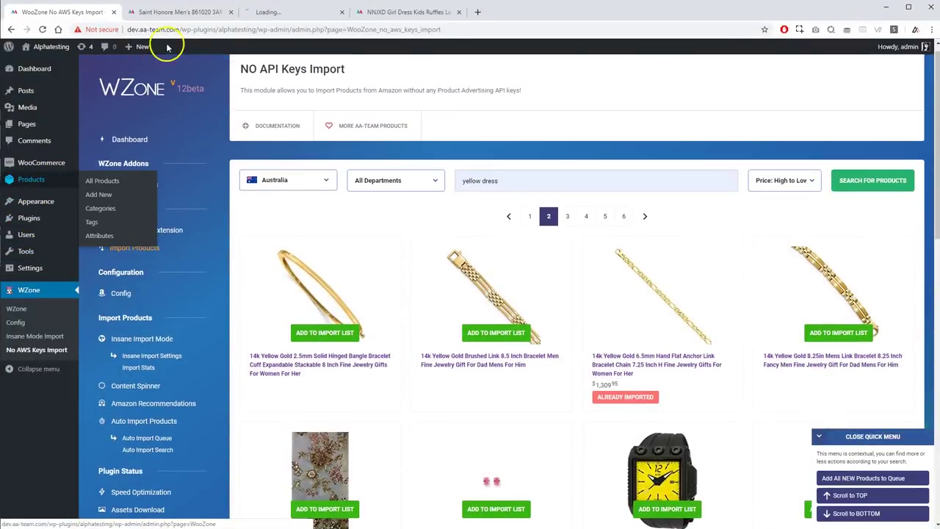
pyautogui.click(283, 10)
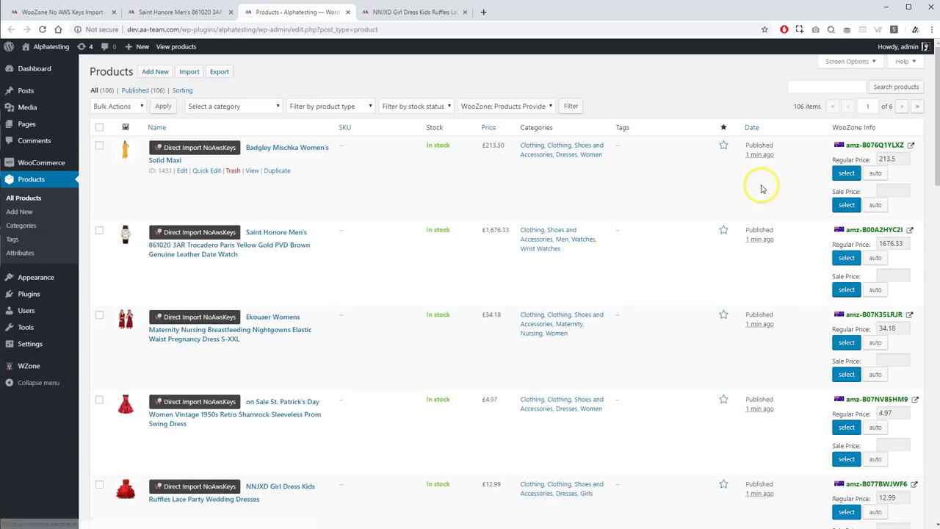
pyautogui.moveTo(839, 149)
pyautogui.scroll(-7, 841, 235)
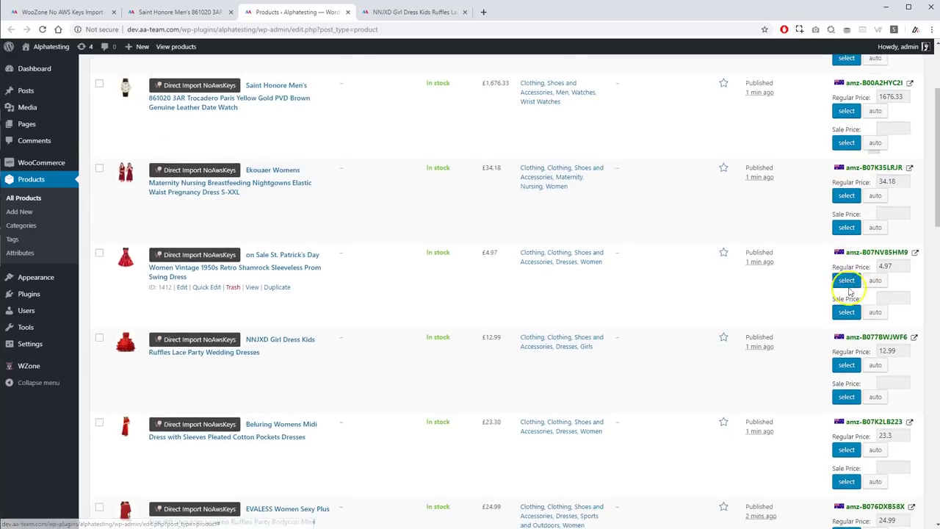
pyautogui.scroll(-5, 847, 325)
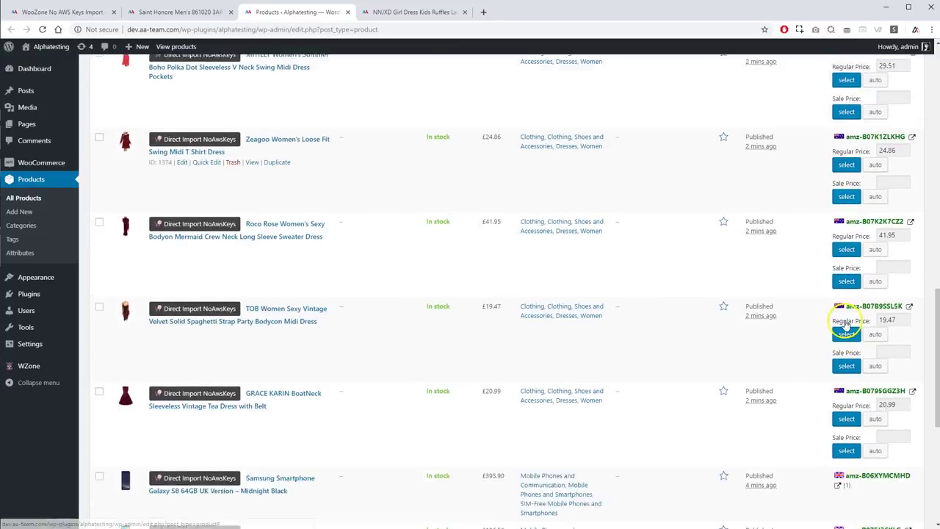
pyautogui.moveTo(840, 355)
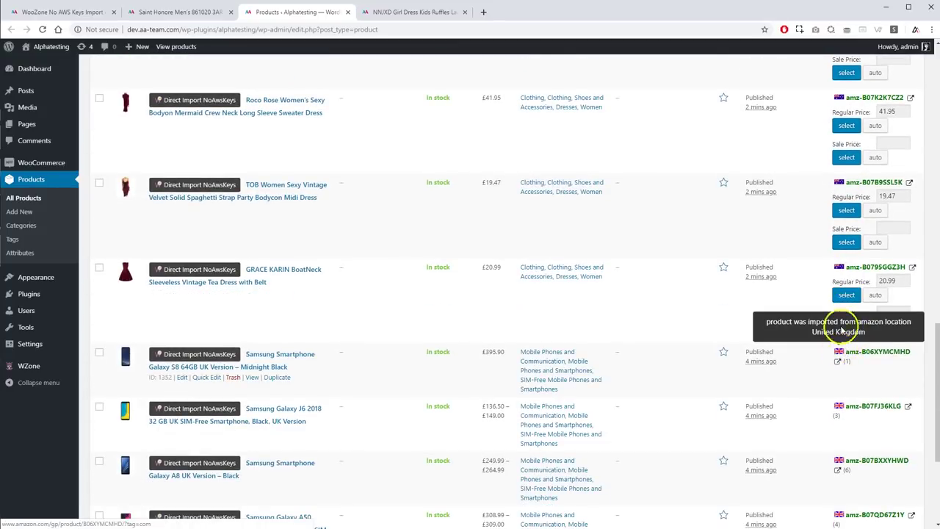
pyautogui.scroll(-3, 841, 330)
# Go to page 2 of the products list and check the source countries of the remaining imported products.
pyautogui.click(902, 479)
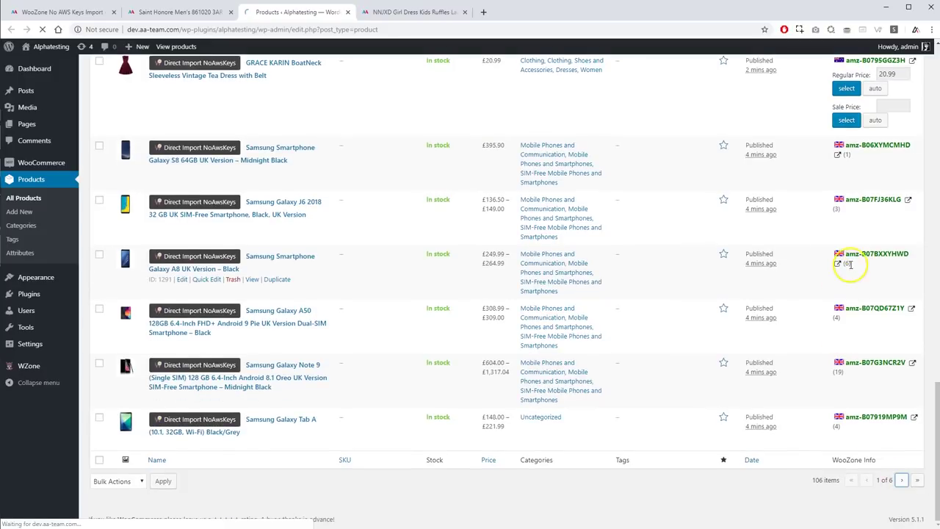
pyautogui.moveTo(840, 256)
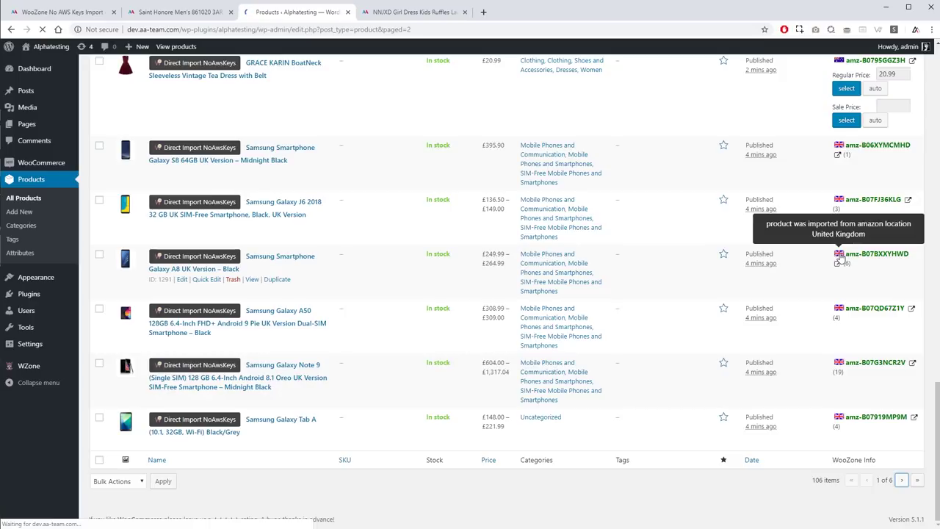
pyautogui.scroll(-3, 823, 337)
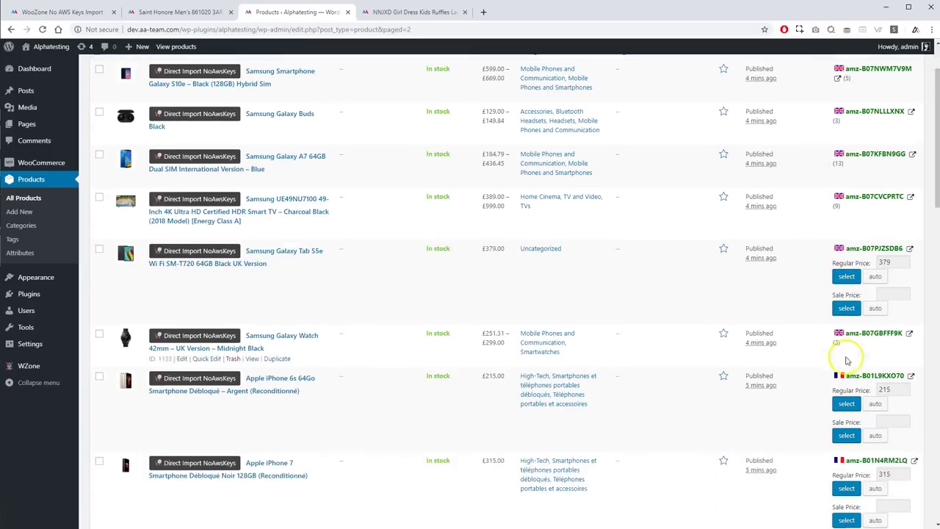
pyautogui.moveTo(839, 358)
pyautogui.scroll(-15, 839, 357)
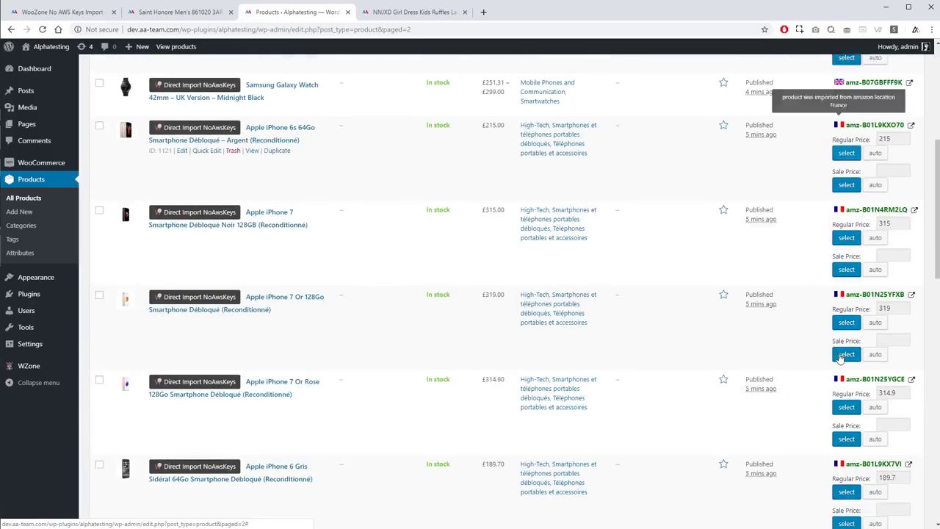
pyautogui.scroll(-2, 841, 358)
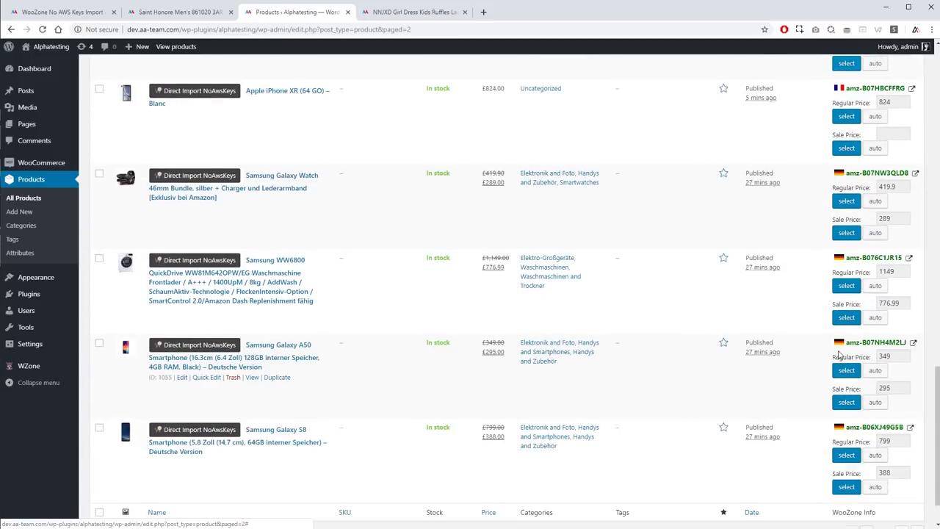
pyautogui.scroll(20, 398, 330)
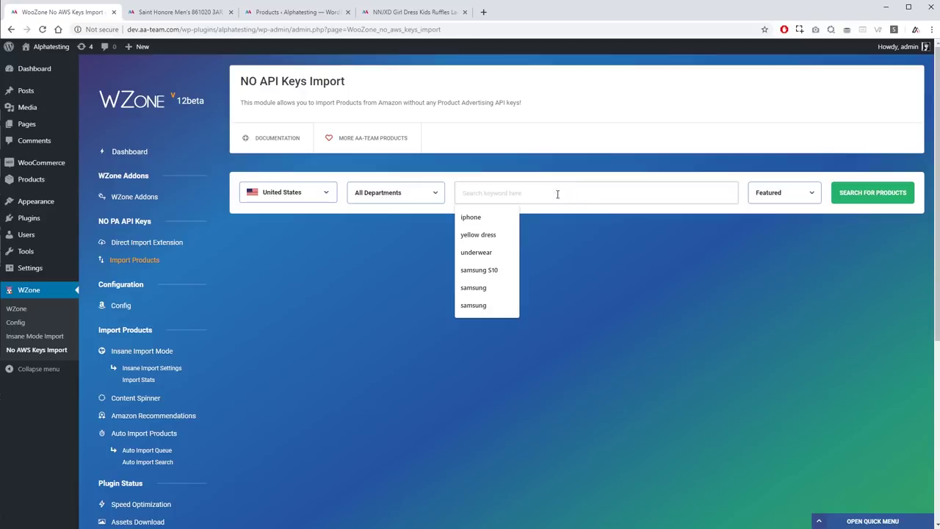
# Search the United States store for "yellow dress" and add all new products on results page 1 to the queue.
pyautogui.click(478, 234)
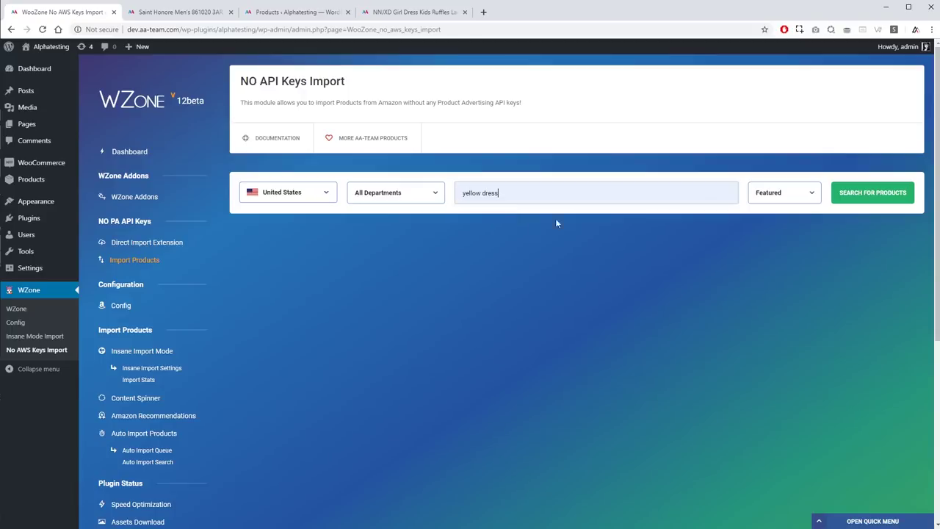
pyautogui.click(871, 194)
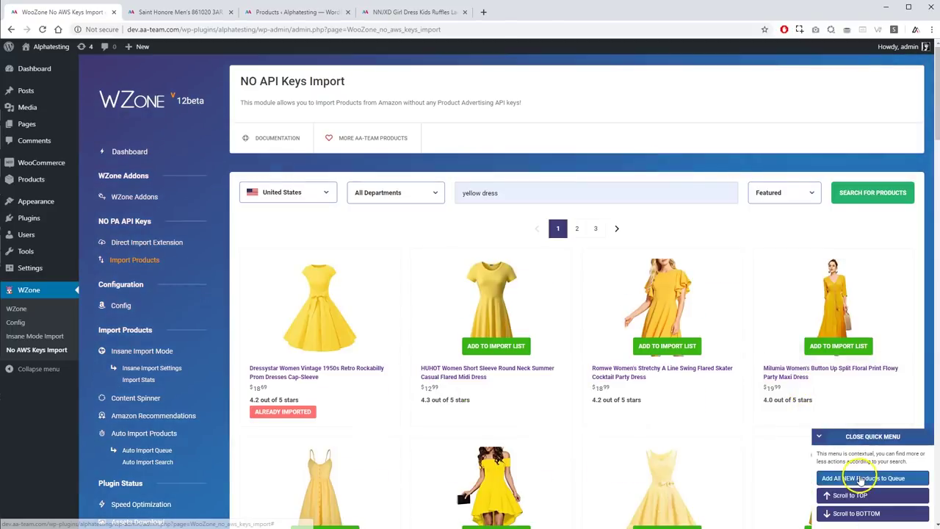
pyautogui.click(865, 473)
# Add all new yellow dress products on results pages 2 and 3 to the import queue.
pyautogui.click(577, 230)
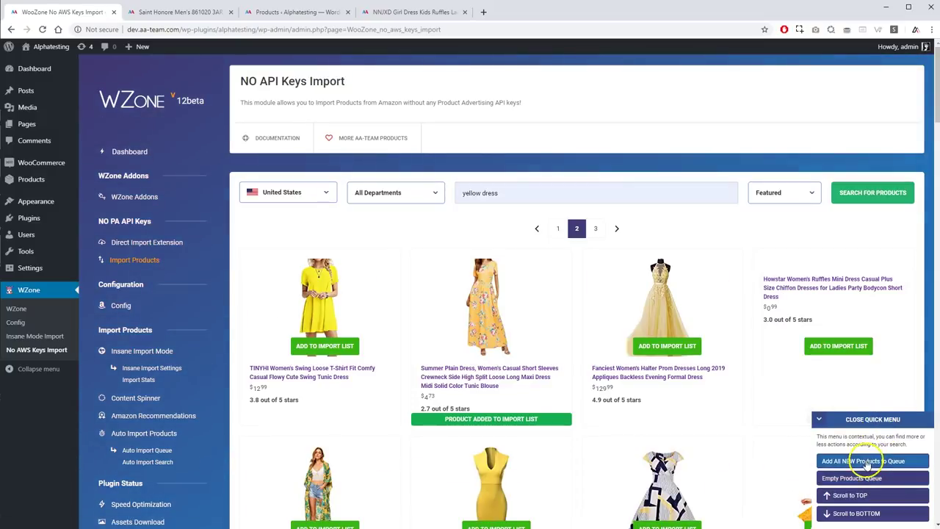
pyautogui.click(867, 461)
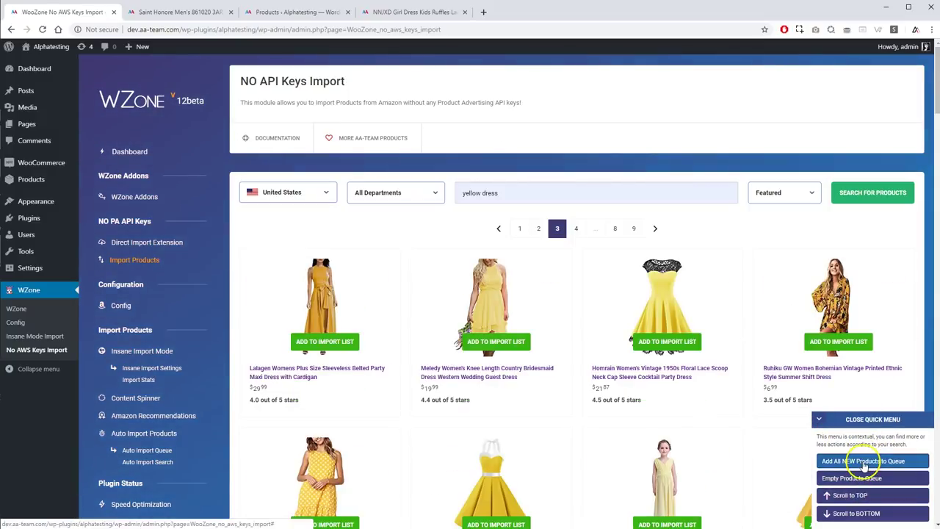
pyautogui.click(865, 461)
# Go to results page 4 and add all its new yellow dress products to the import queue.
pyautogui.scroll(-4, 576, 387)
pyautogui.scroll(-15, 584, 404)
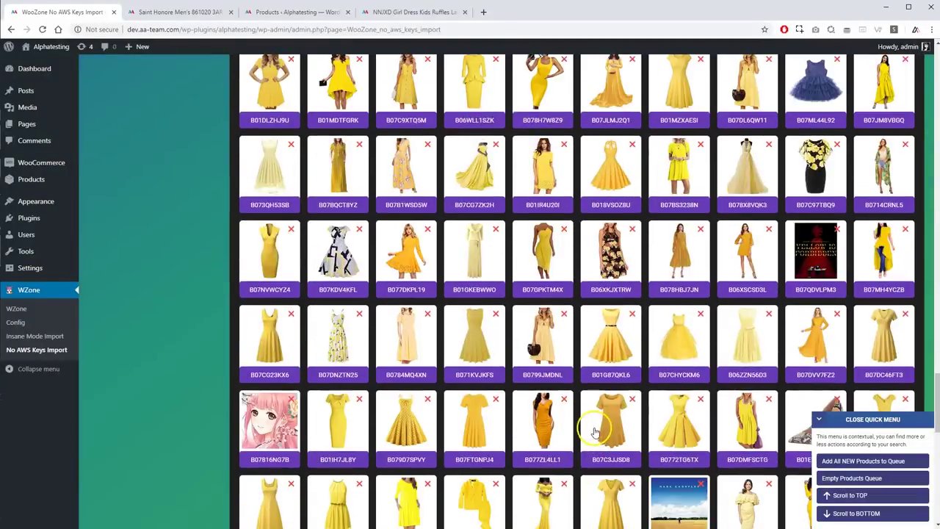
pyautogui.scroll(8, 593, 430)
pyautogui.scroll(2, 565, 293)
pyautogui.click(577, 320)
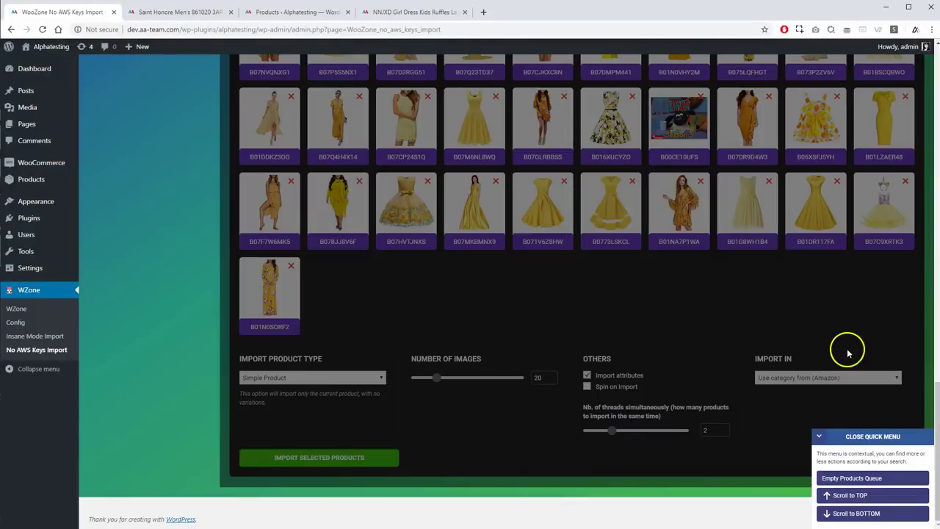
pyautogui.scroll(10, 859, 455)
pyautogui.click(865, 461)
# Set the number of simultaneous import threads to 5 and start importing the queued yellow dress products.
pyautogui.click(857, 513)
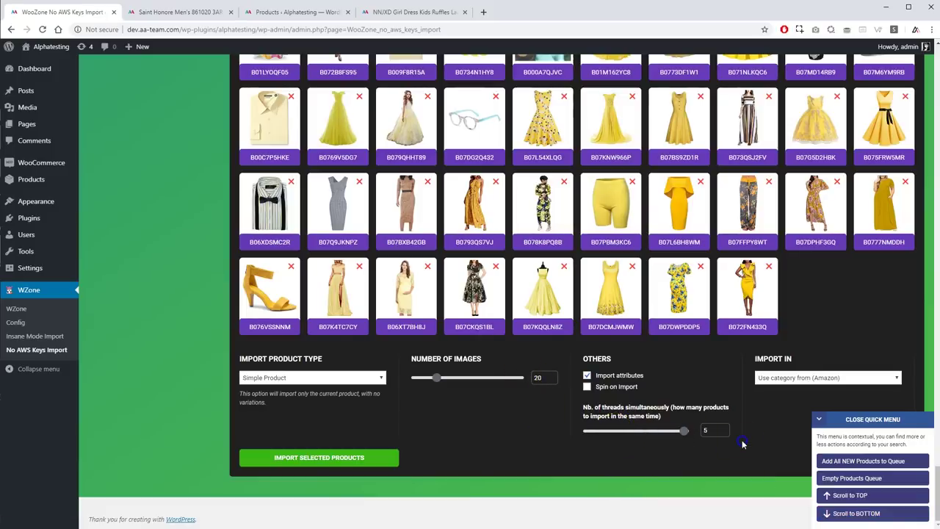
pyautogui.click(360, 463)
pyautogui.scroll(-2, 500, 430)
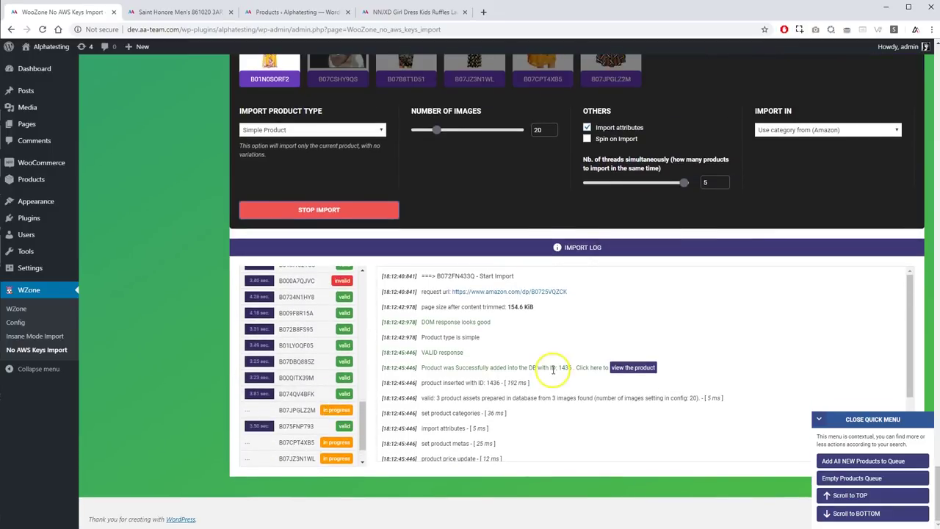
# Monitor the import's progress by examining the import list and each product's status in the import log.
pyautogui.scroll(7, 536, 361)
pyautogui.scroll(8, 519, 360)
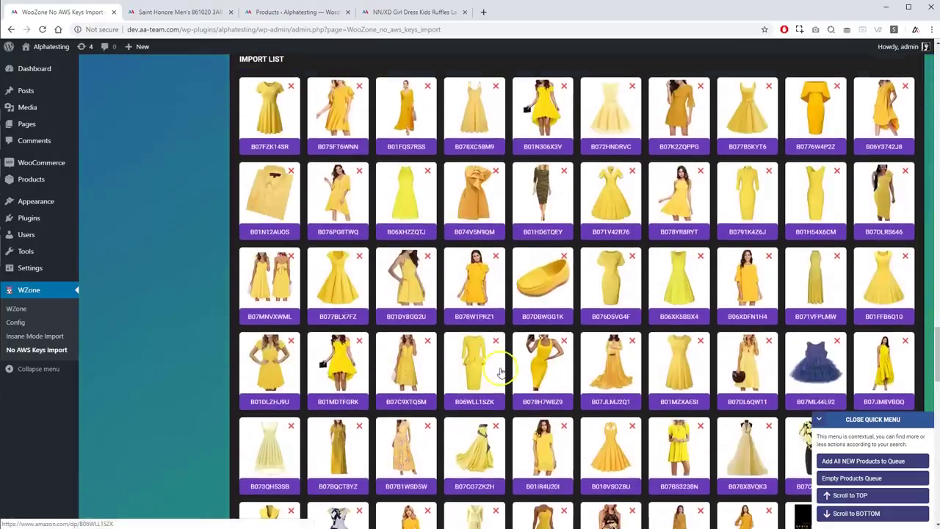
pyautogui.scroll(-10, 485, 389)
pyautogui.scroll(-8, 475, 407)
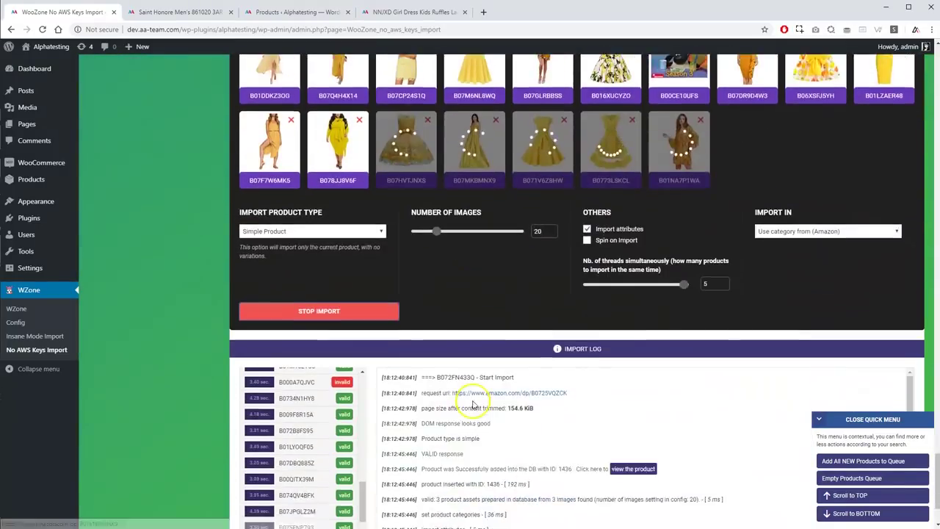
pyautogui.scroll(-5, 331, 375)
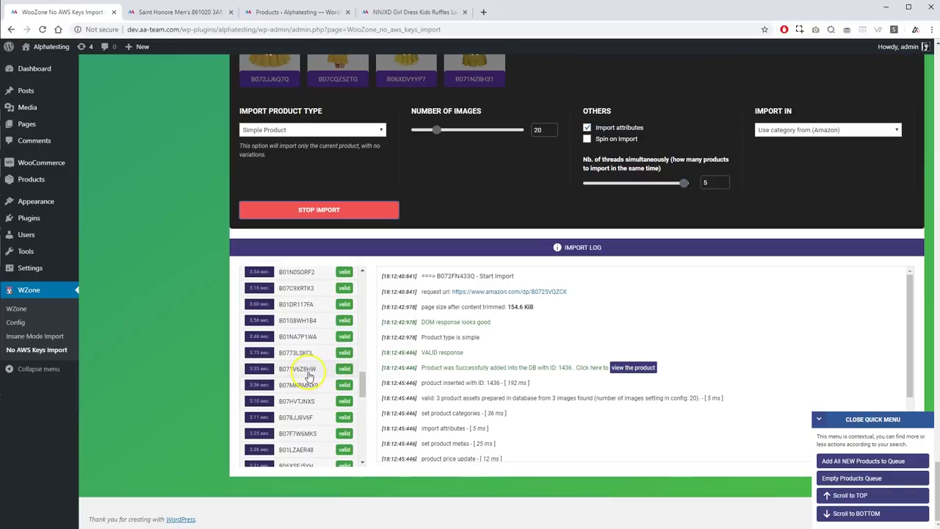
pyautogui.scroll(-5, 303, 407)
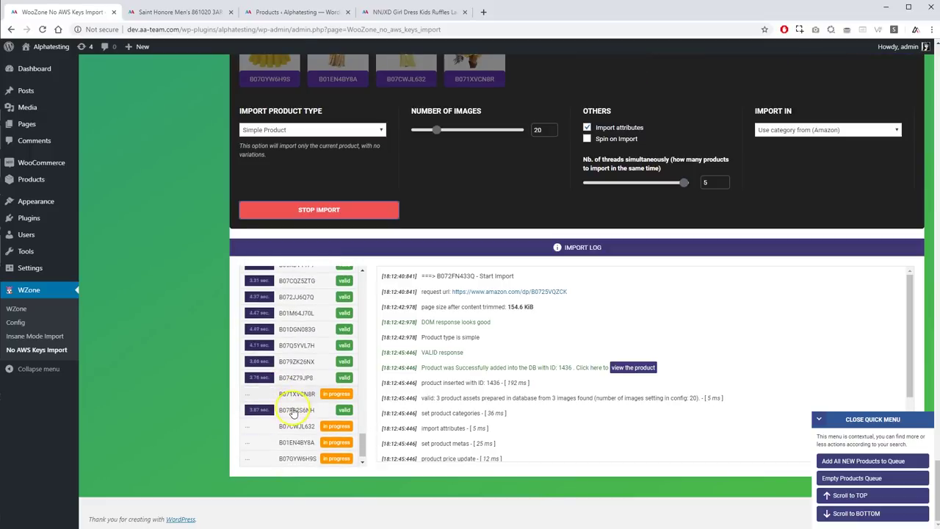
pyautogui.scroll(-3, 294, 396)
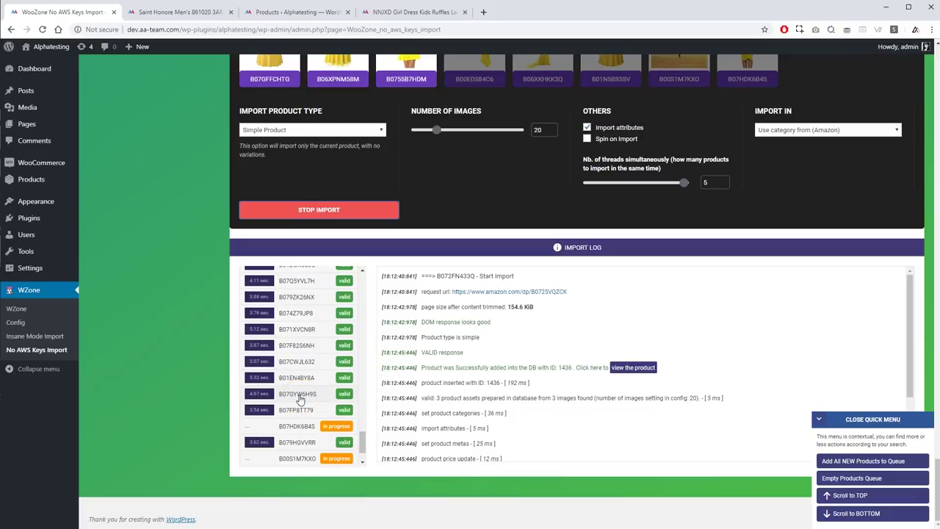
pyautogui.click(310, 403)
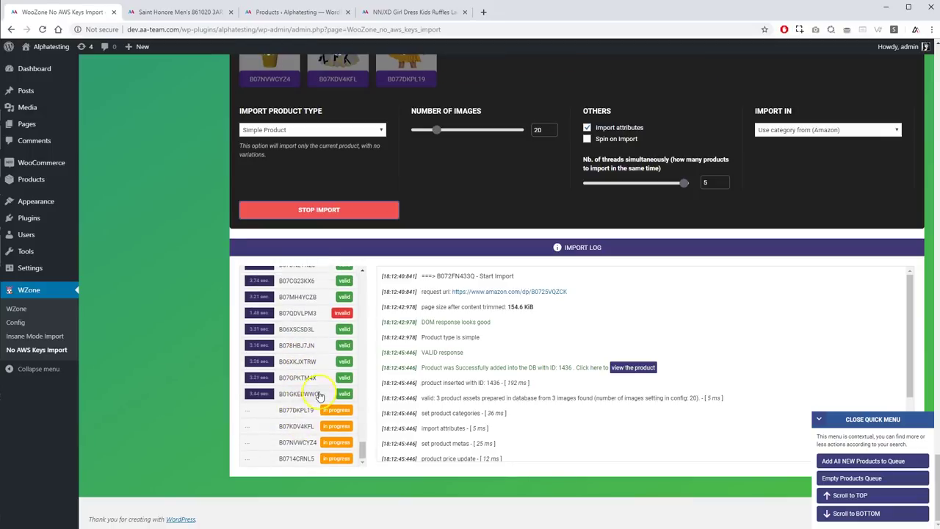
# Open the products list in another tab to check the product total, then return to the running import's remaining list.
pyautogui.moveTo(30, 180); pyautogui.dragTo(367, 11)
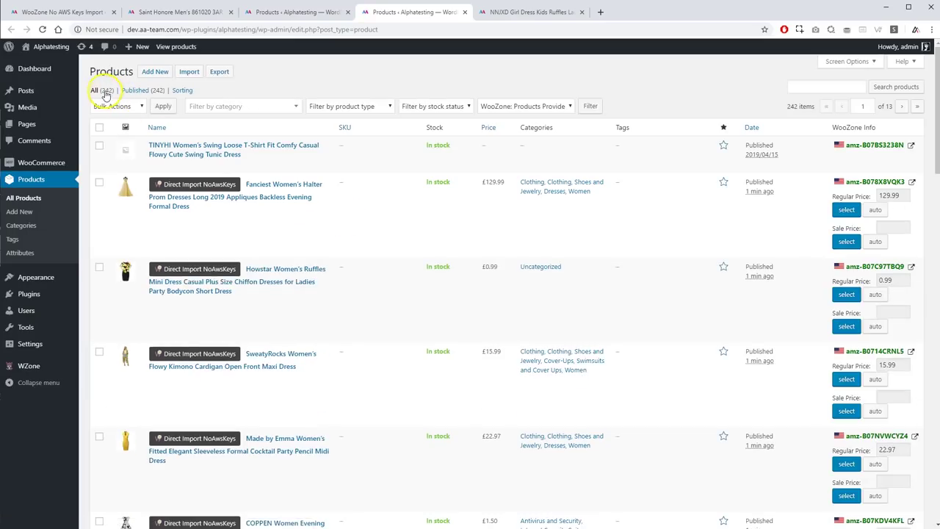
pyautogui.click(78, 12)
pyautogui.scroll(10, 430, 230)
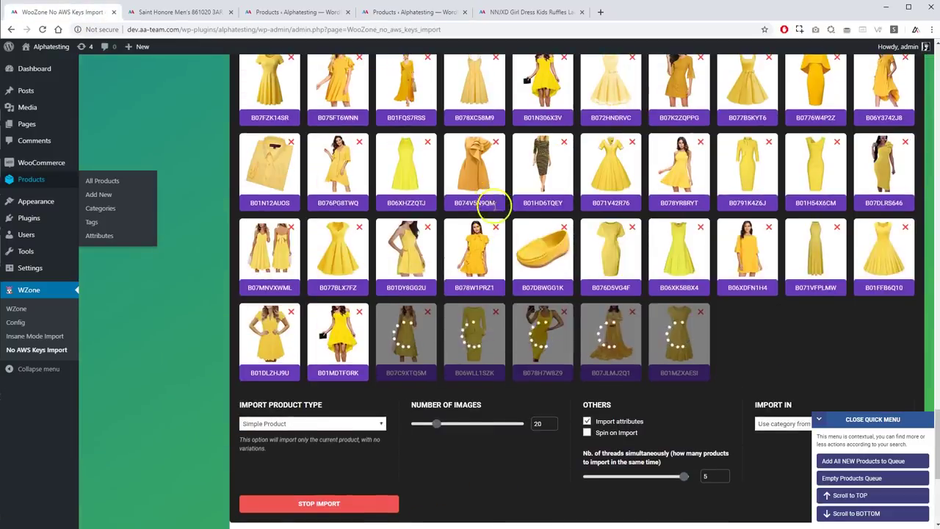
pyautogui.scroll(-3, 494, 212)
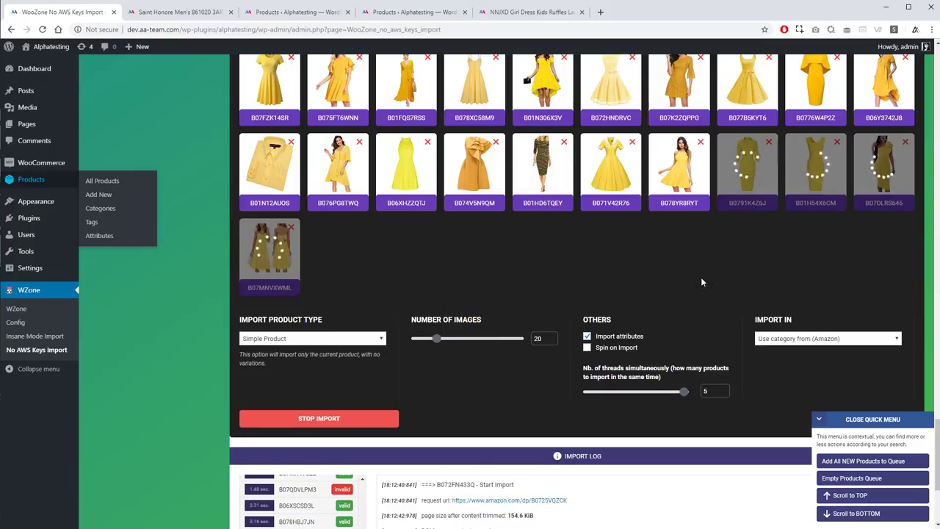
# Search the United States store for "samsung" in All Departments, sorted by Featured, while the import runs.
pyautogui.scroll(2, 701, 279)
pyautogui.scroll(10, 524, 230)
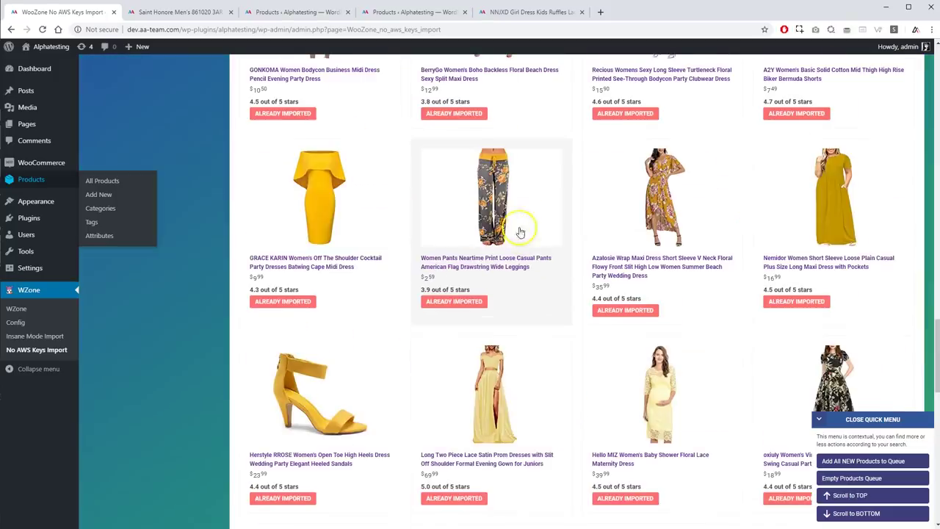
pyautogui.scroll(10, 519, 160)
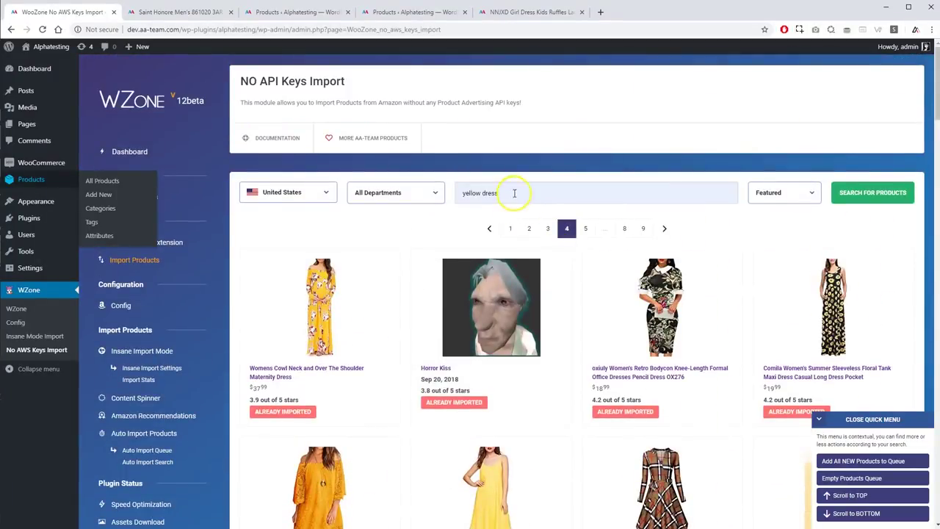
pyautogui.tripleClick(510, 192)
pyautogui.write('s')
pyautogui.press('Return')
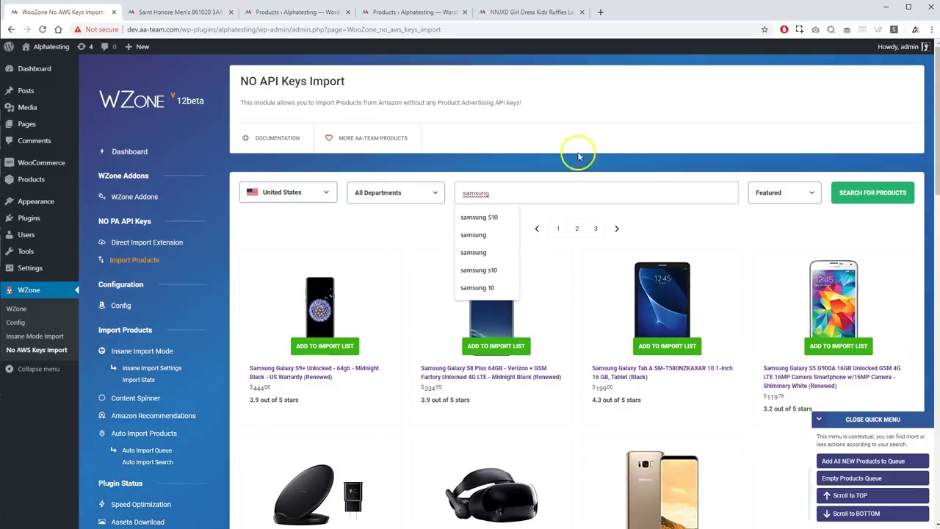
# Queue all new Samsung products, including those on results page 3, start importing them and follow the import list.
pyautogui.click(861, 462)
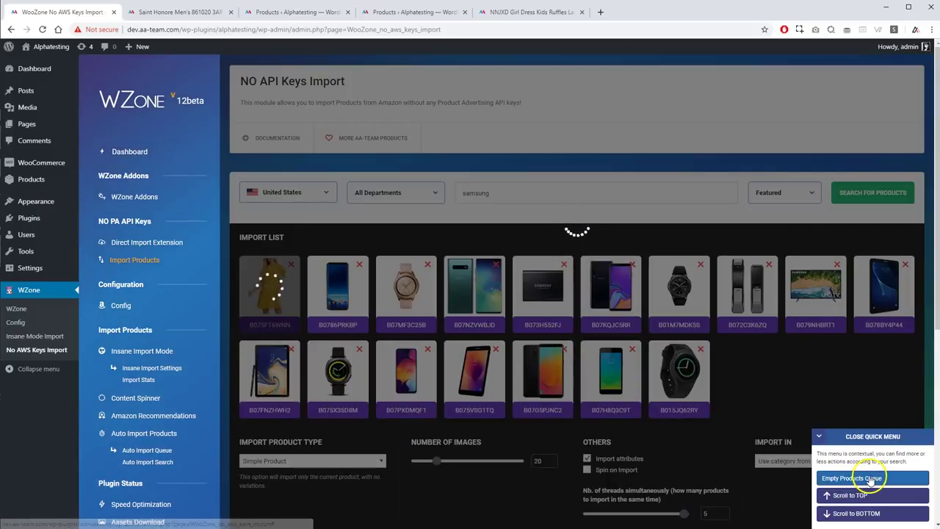
pyautogui.click(871, 478)
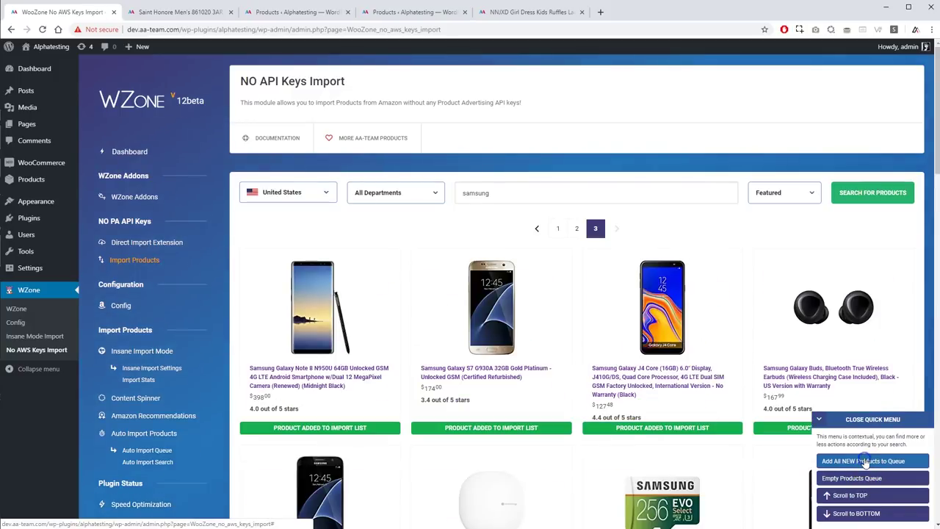
pyautogui.click(871, 513)
pyautogui.click(320, 208)
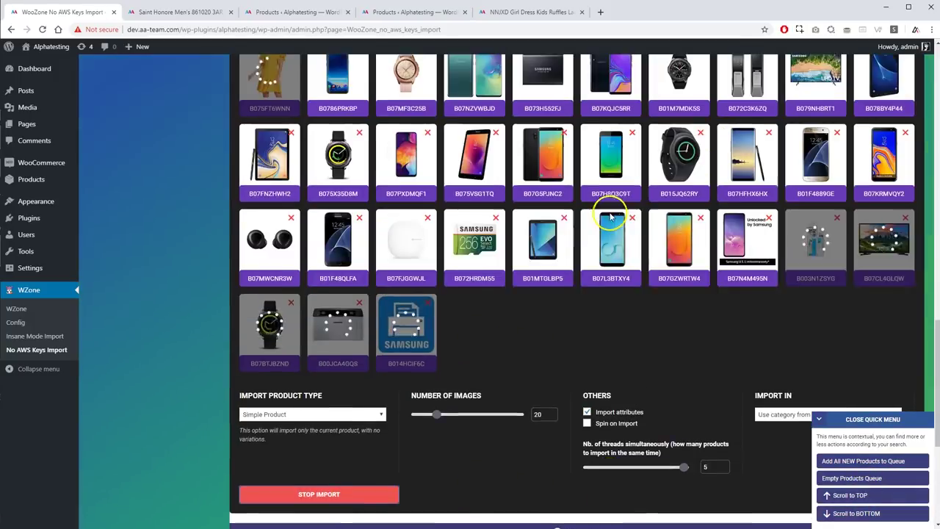
pyautogui.scroll(4, 636, 265)
pyautogui.scroll(-5, 636, 268)
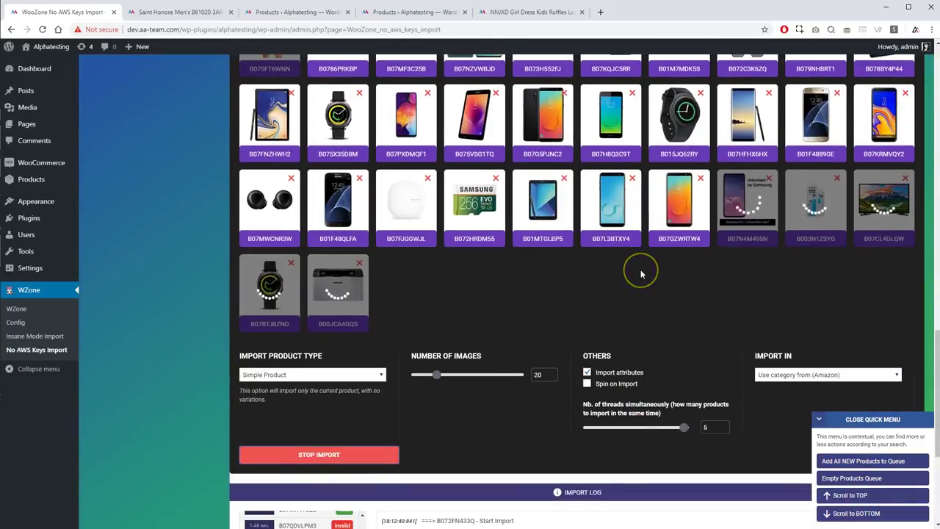
pyautogui.scroll(-3, 640, 274)
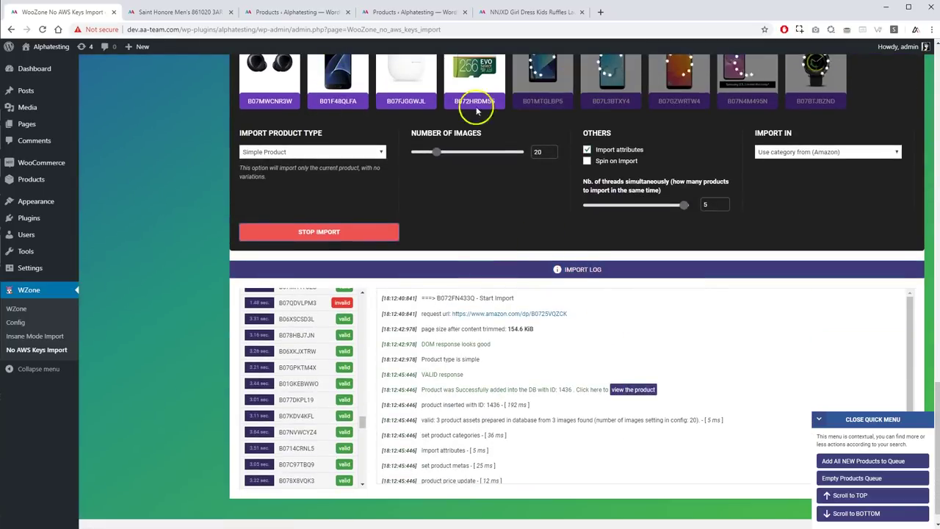
# Close the previously opened product pages and outdated products list tabs.
pyautogui.middleClick(180, 13)
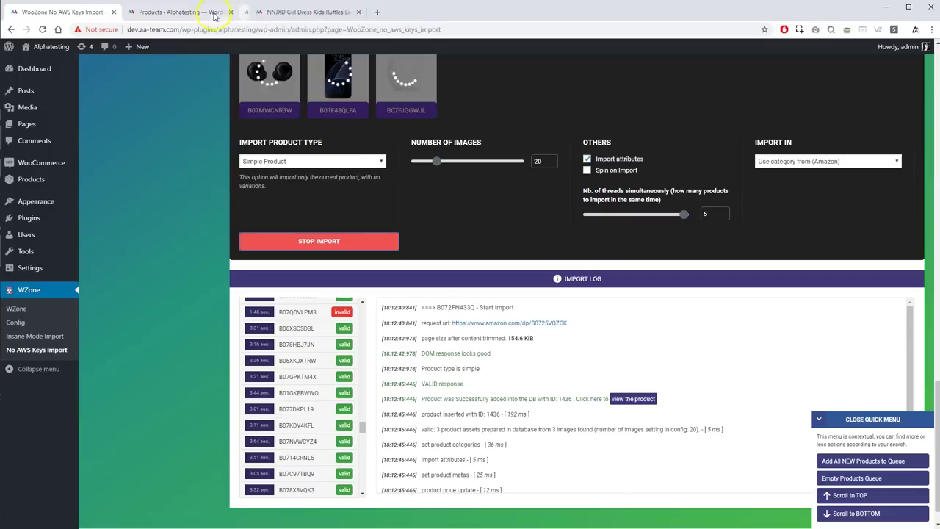
pyautogui.middleClick(253, 14)
pyautogui.middleClick(220, 14)
pyautogui.middleClick(221, 13)
# Open a fresh products list in another tab to check the product total, then return to the running import.
pyautogui.scroll(5, 470, 242)
pyautogui.scroll(-3, 512, 311)
pyautogui.middleClick(46, 181)
pyautogui.click(169, 12)
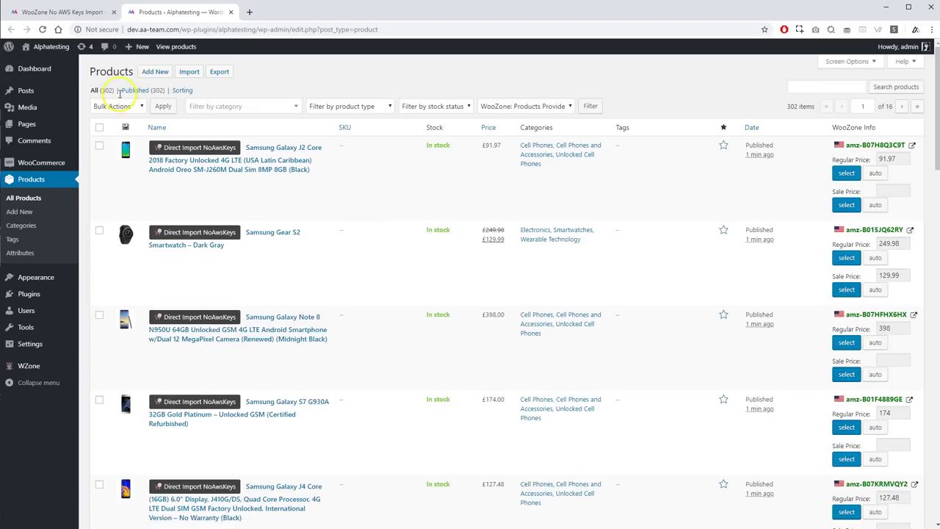
pyautogui.click(65, 12)
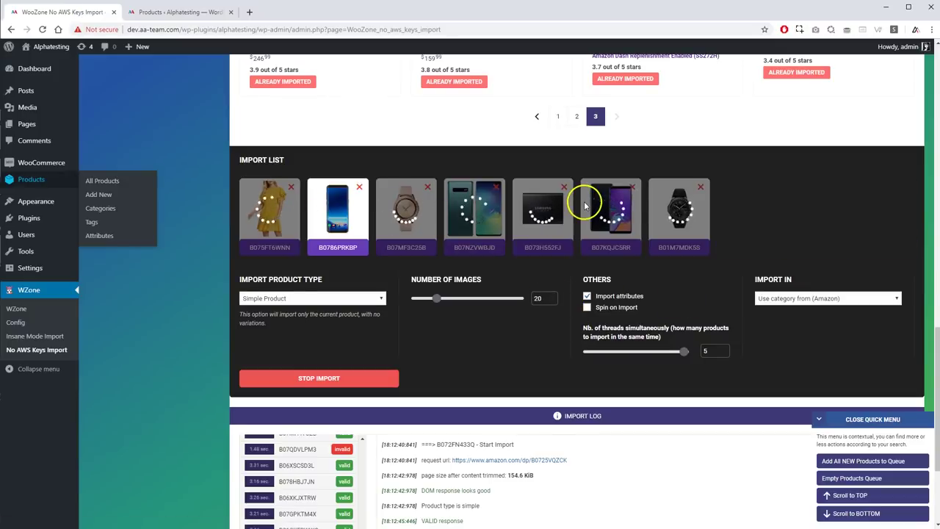
# Search the United States store for "iphone" in All Departments and add all the results to the import list.
pyautogui.scroll(10, 583, 203)
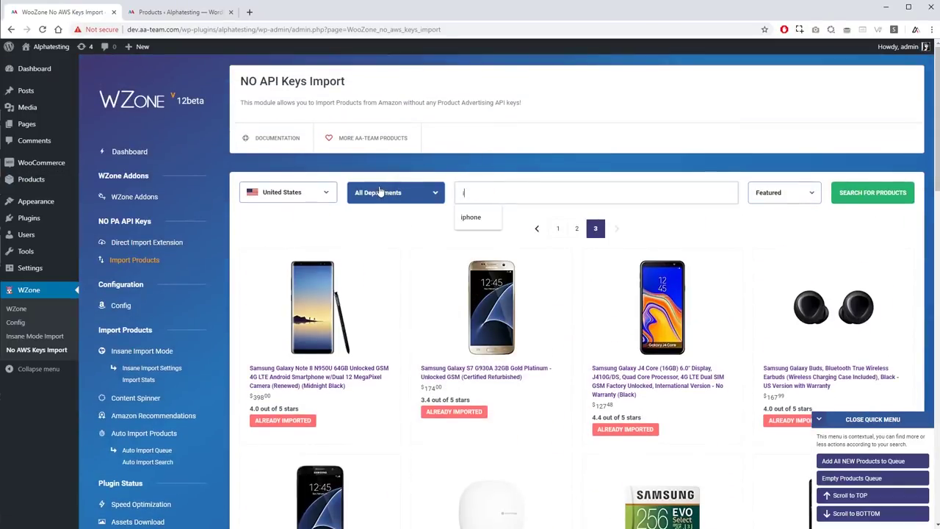
pyautogui.write('e')
pyautogui.press('Return')
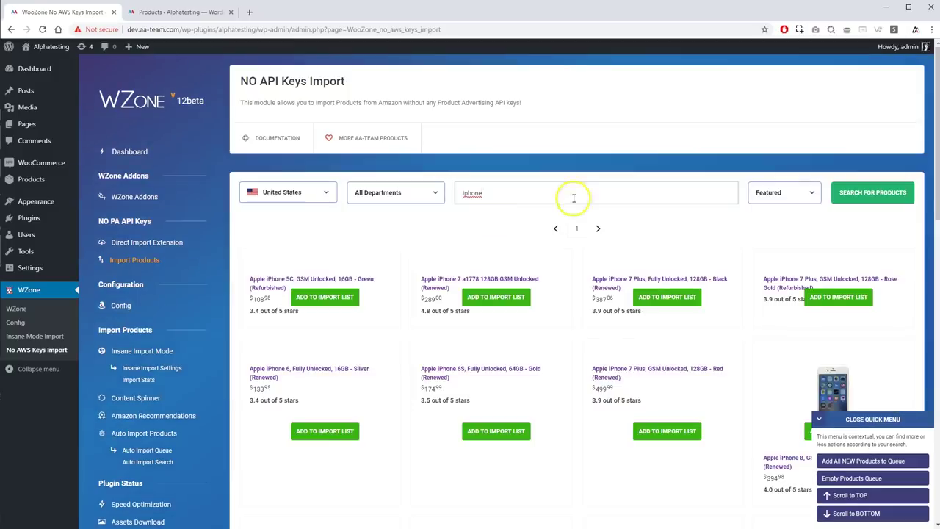
pyautogui.scroll(-10, 651, 346)
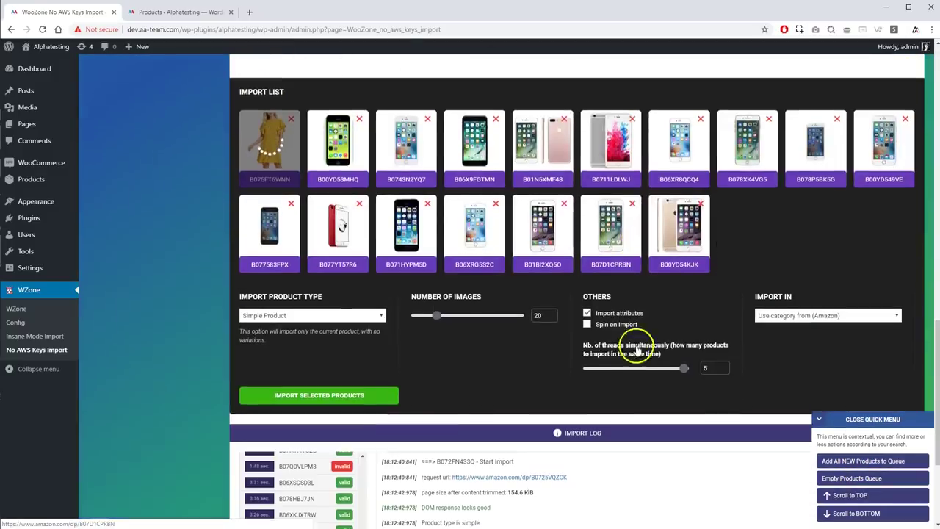
# Search for "iphone" again in the Electronics department, sorted by Newest Arrivals.
pyautogui.scroll(10, 337, 396)
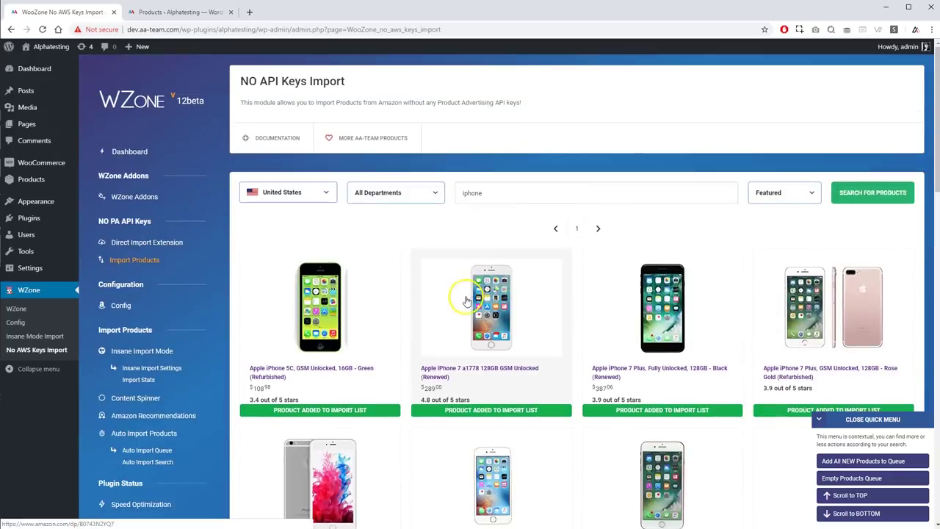
pyautogui.click(408, 192)
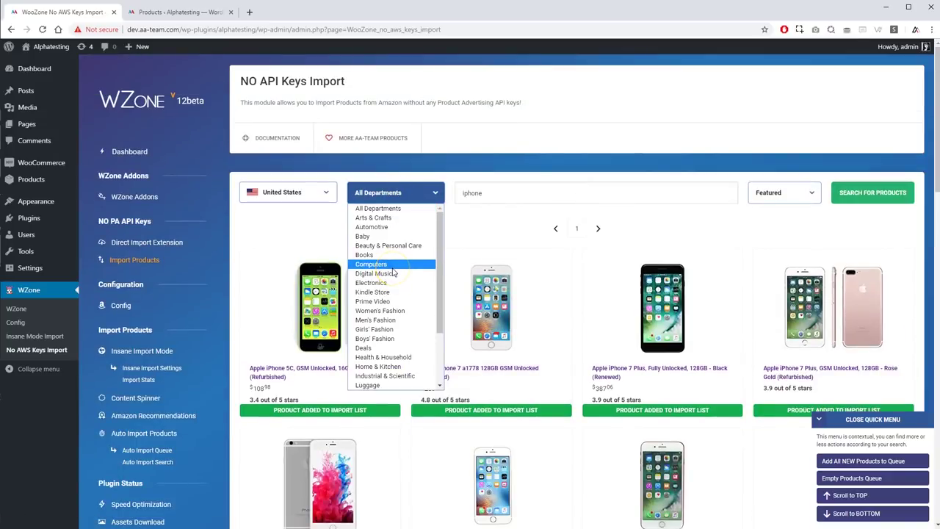
pyautogui.click(374, 281)
pyautogui.click(778, 245)
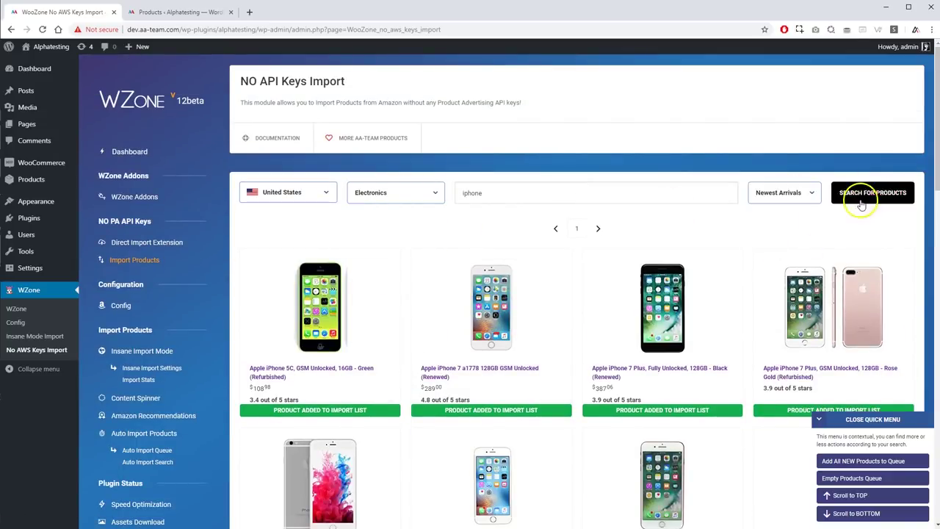
pyautogui.click(877, 195)
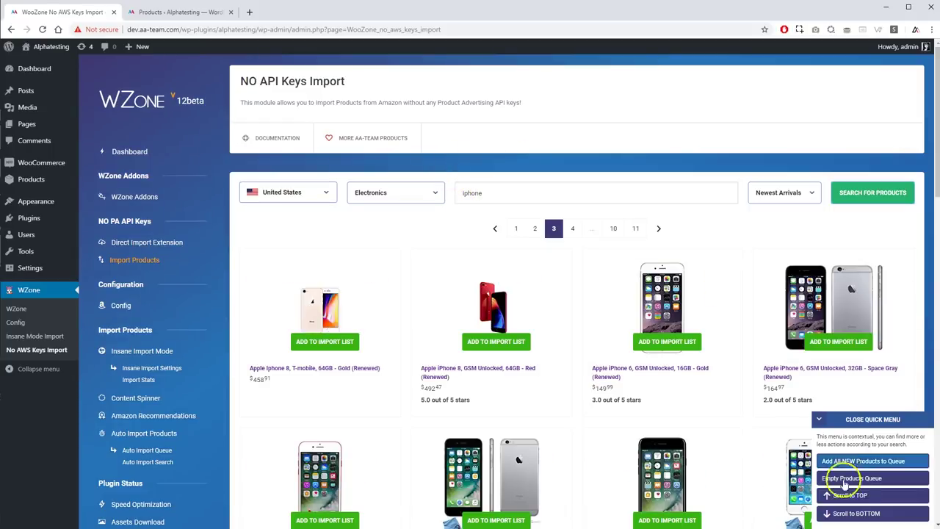
# Add all new iPhone products to the import queue while going through Electronics results pages 1 to 4.
pyautogui.click(851, 461)
pyautogui.click(573, 229)
pyautogui.click(538, 229)
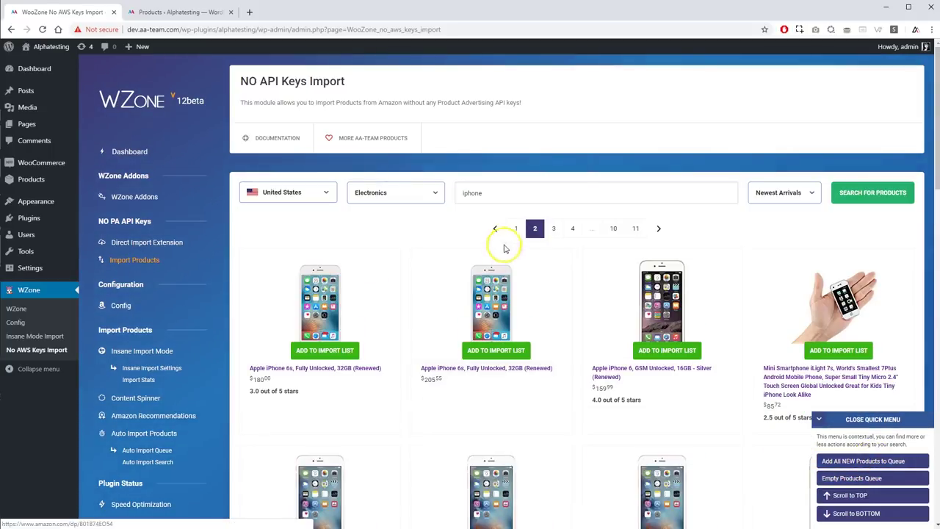
pyautogui.click(515, 228)
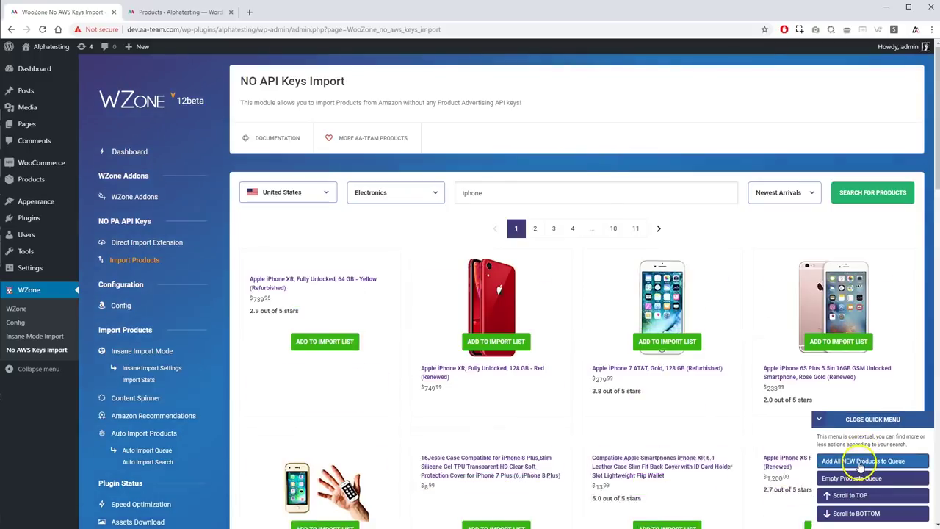
pyautogui.click(861, 463)
pyautogui.click(552, 230)
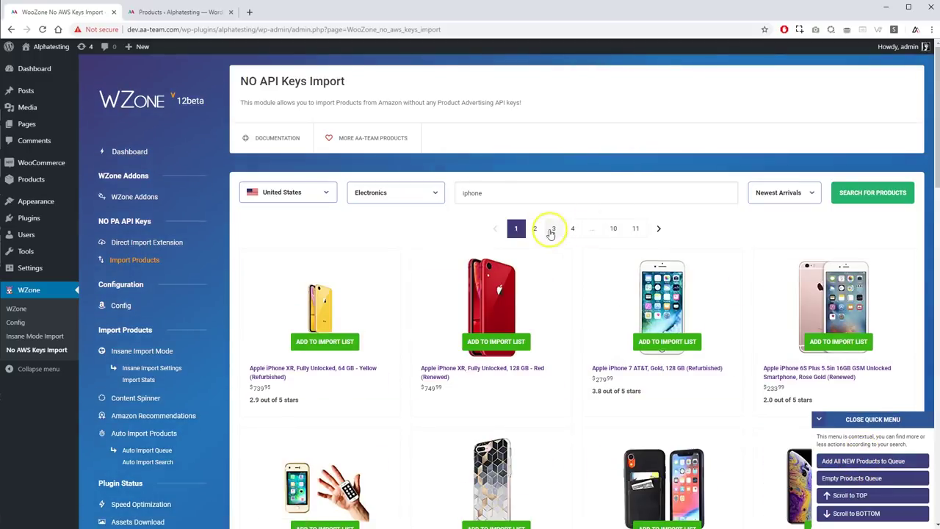
pyautogui.click(573, 229)
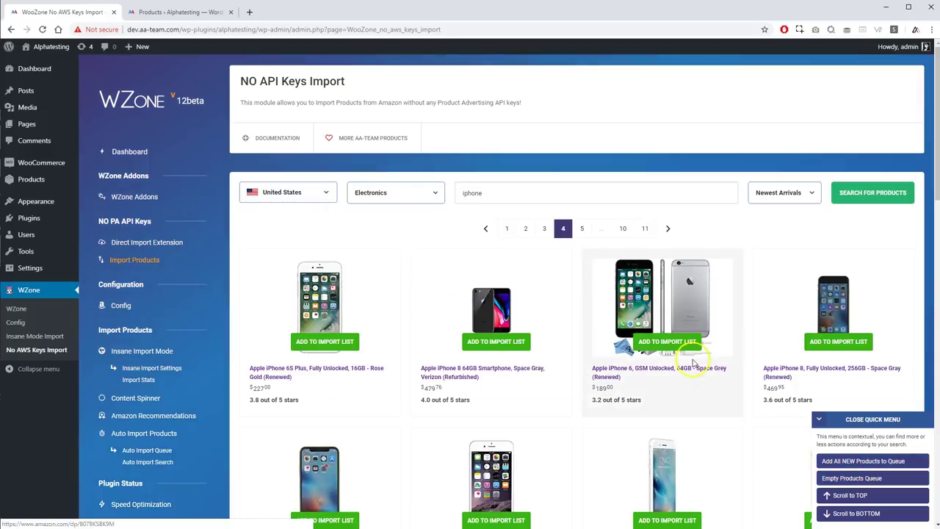
# Add all new iPhone products from results page 4 to the queue and start importing them.
pyautogui.scroll(-7, 563, 390)
pyautogui.scroll(-5, 563, 389)
pyautogui.click(864, 461)
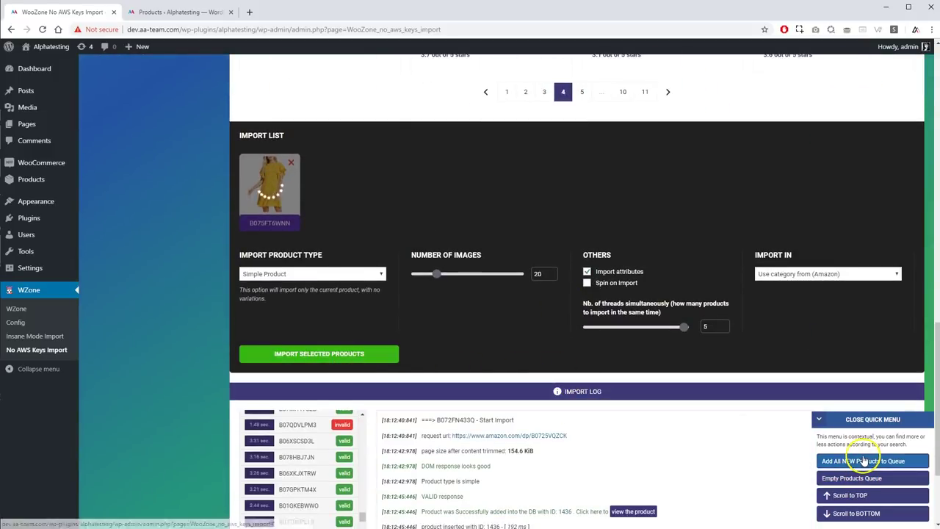
pyautogui.click(351, 439)
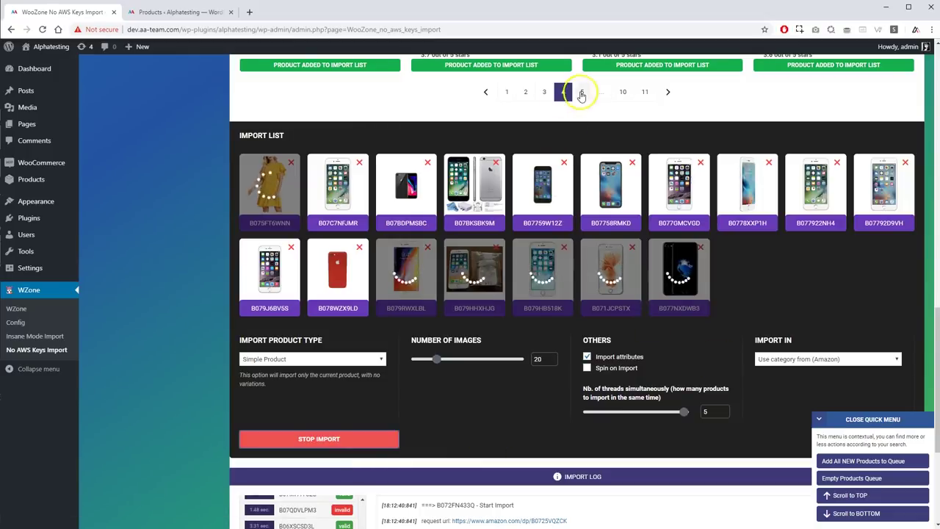
# Add all new iPhone products from results page 5 to the running import's queue.
pyautogui.scroll(-3, 819, 383)
pyautogui.scroll(3, 842, 381)
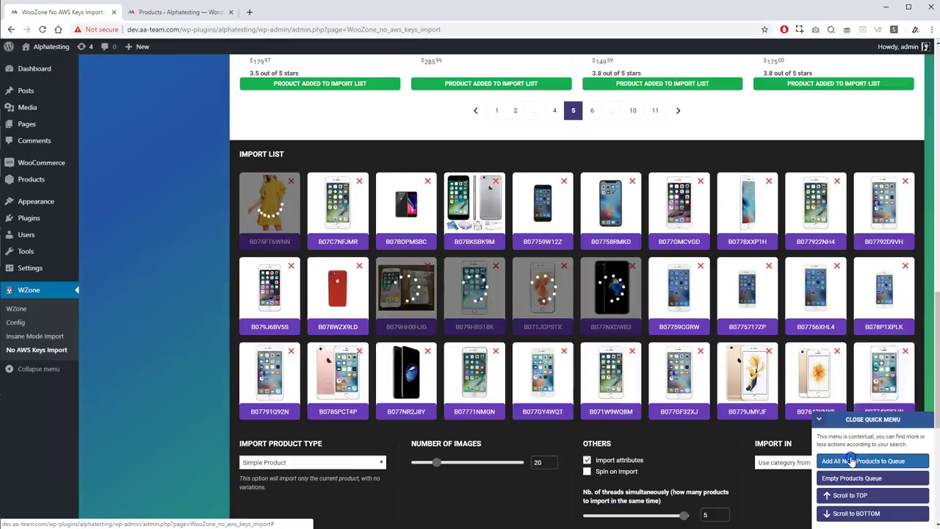
pyautogui.scroll(-3, 335, 470)
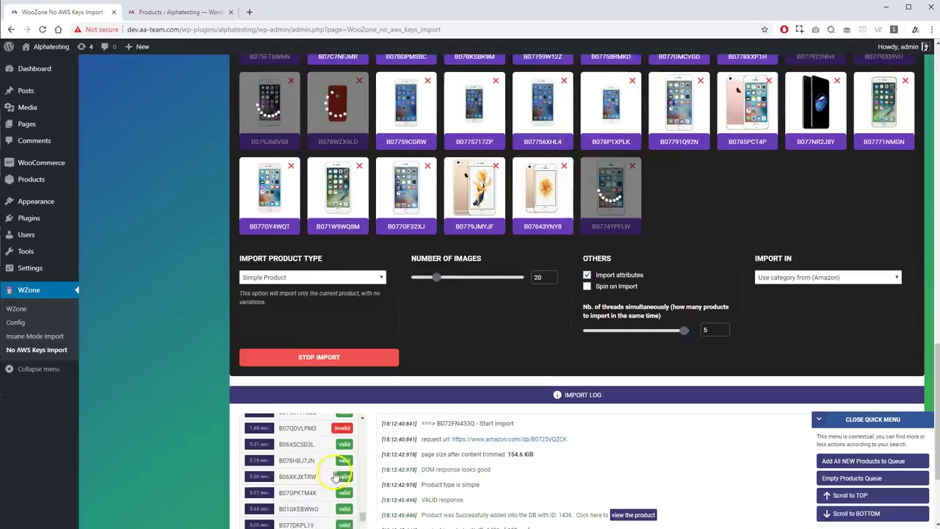
pyautogui.click(337, 345)
pyautogui.click(337, 360)
# Open results page 6 of the iPhone search and examine the running import's remaining list.
pyautogui.scroll(5, 607, 227)
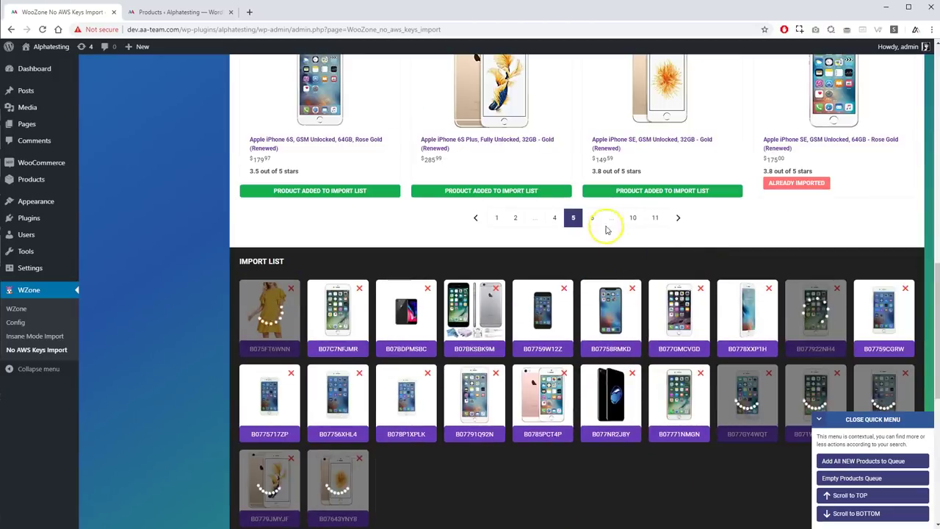
pyautogui.scroll(-6, 603, 267)
pyautogui.scroll(5, 478, 271)
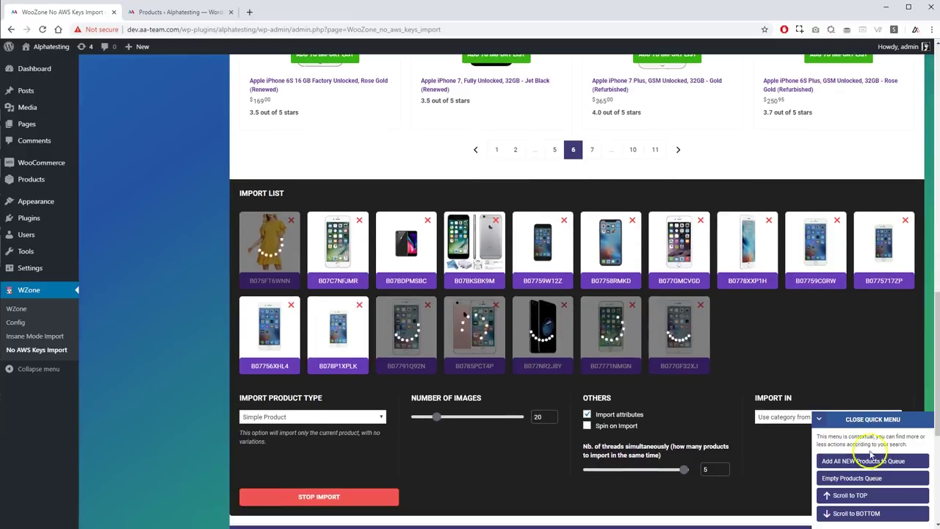
pyautogui.scroll(-4, 321, 435)
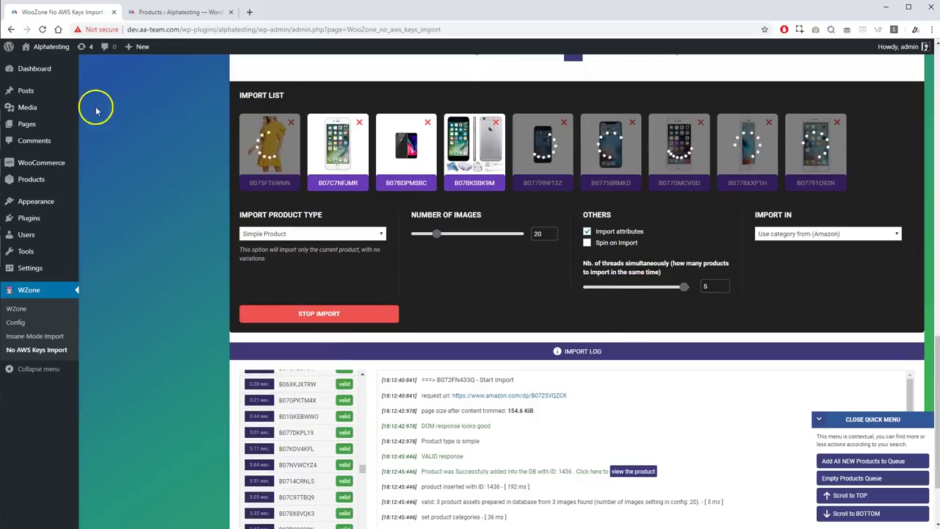
# Refresh the products list in the other tab and check the product total against the running import.
pyautogui.click(163, 13)
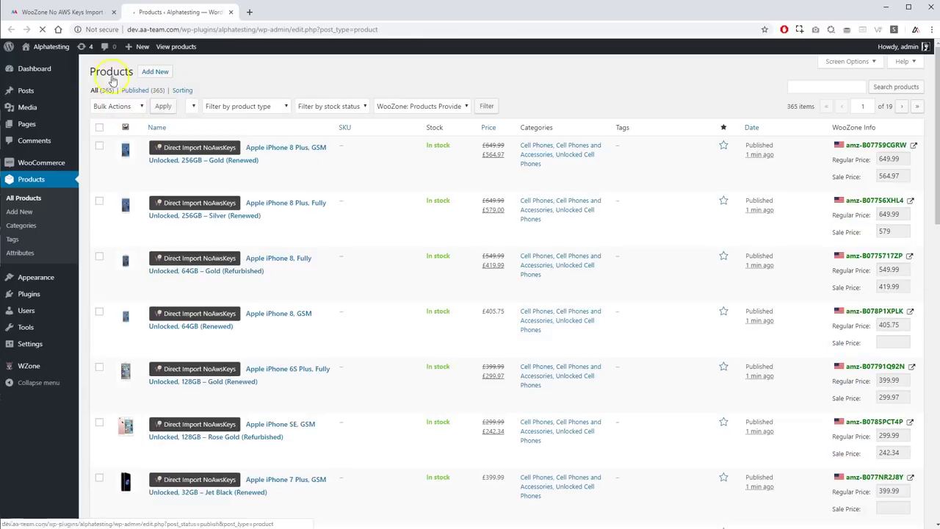
pyautogui.click(70, 12)
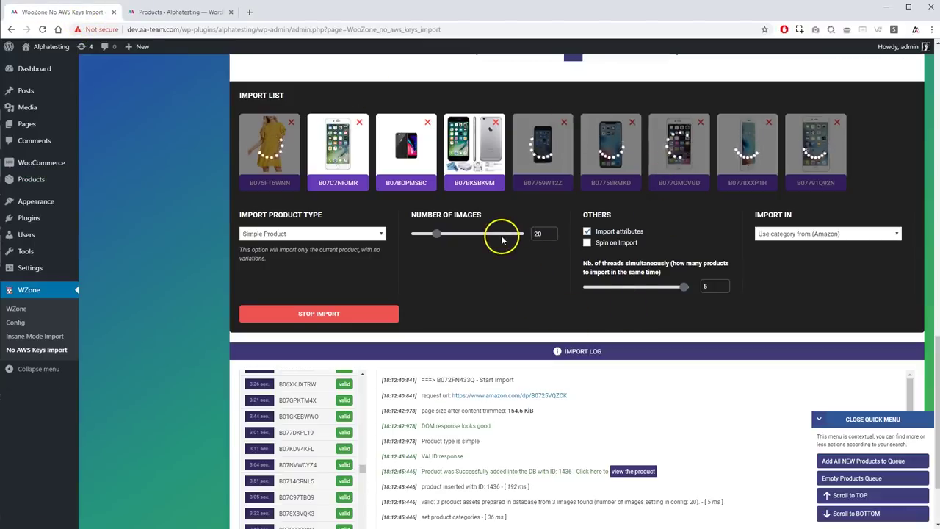
pyautogui.click(152, 13)
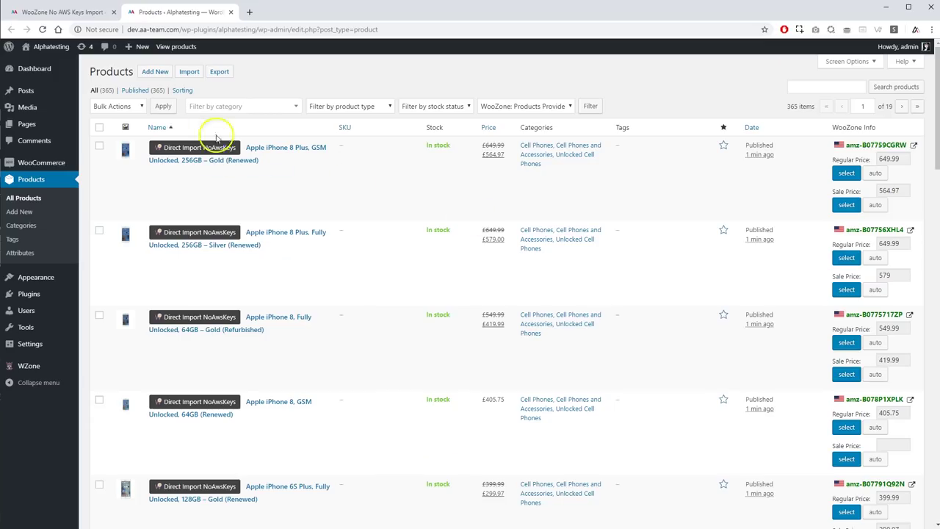